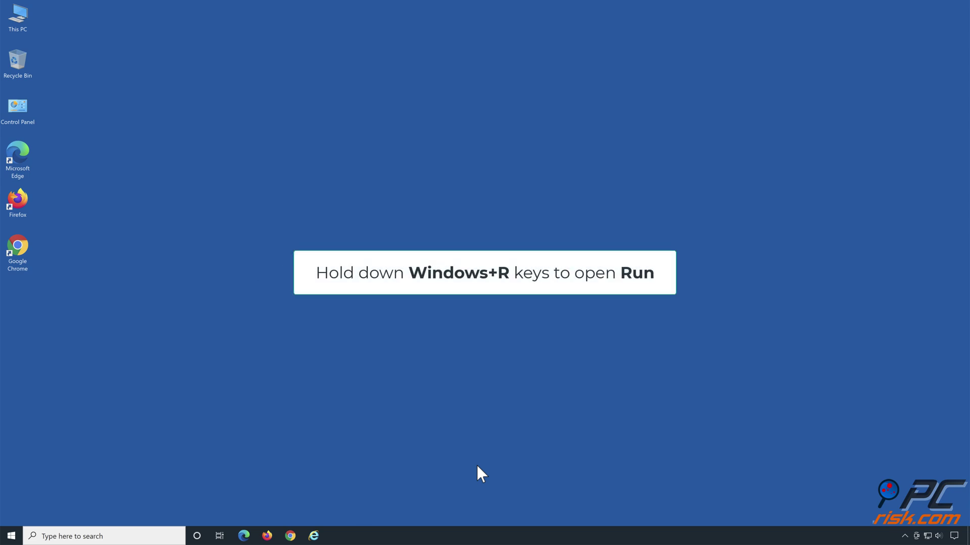
Launch Reliability Monitor by running perfmon /rel from the Run dialog.
key(super+r)
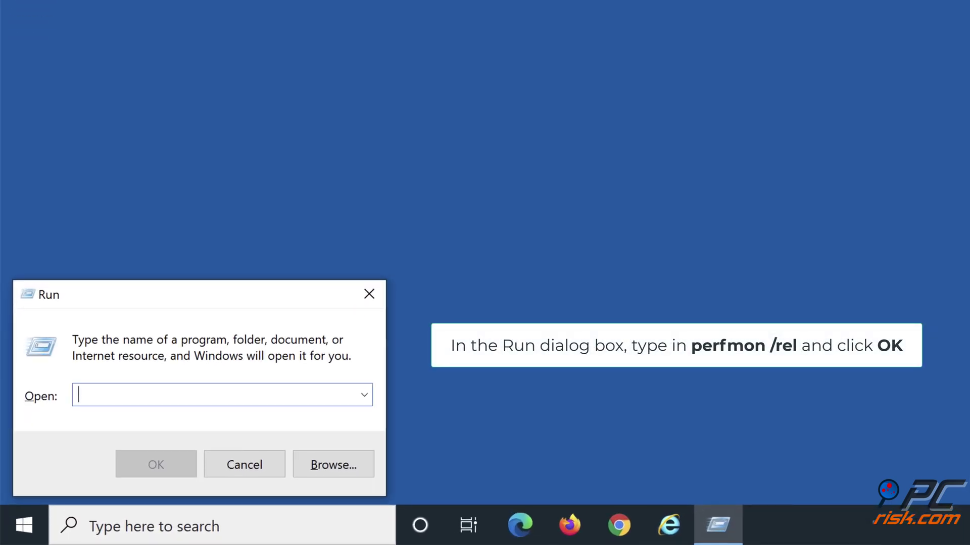
text(perfmo)
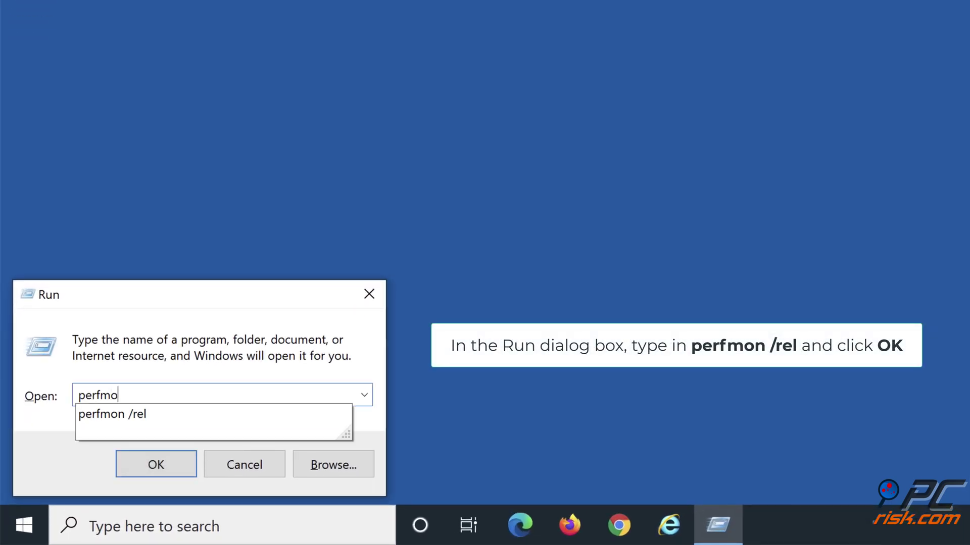
text(n /rel)
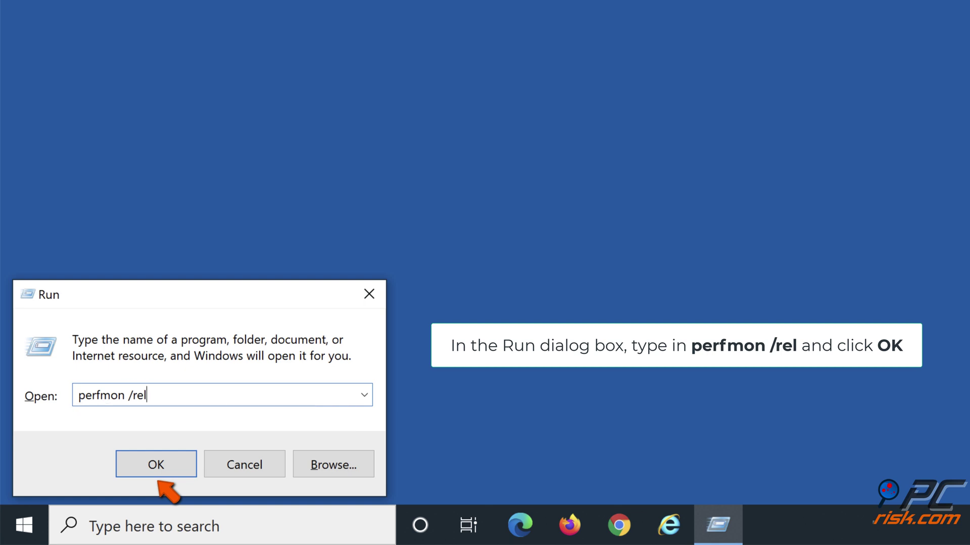
click(157, 469)
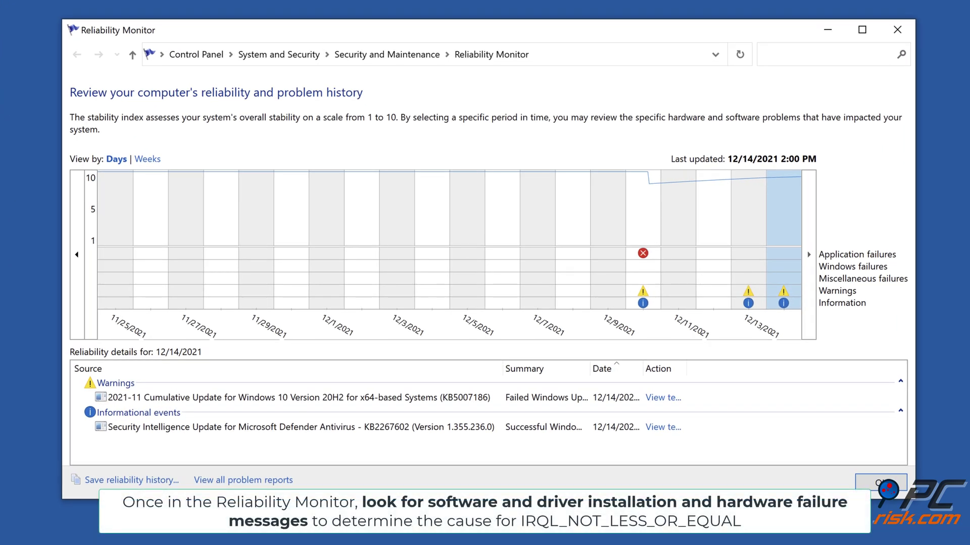
Show the problems recorded on 12/10/2021 and scroll through their details.
click(644, 262)
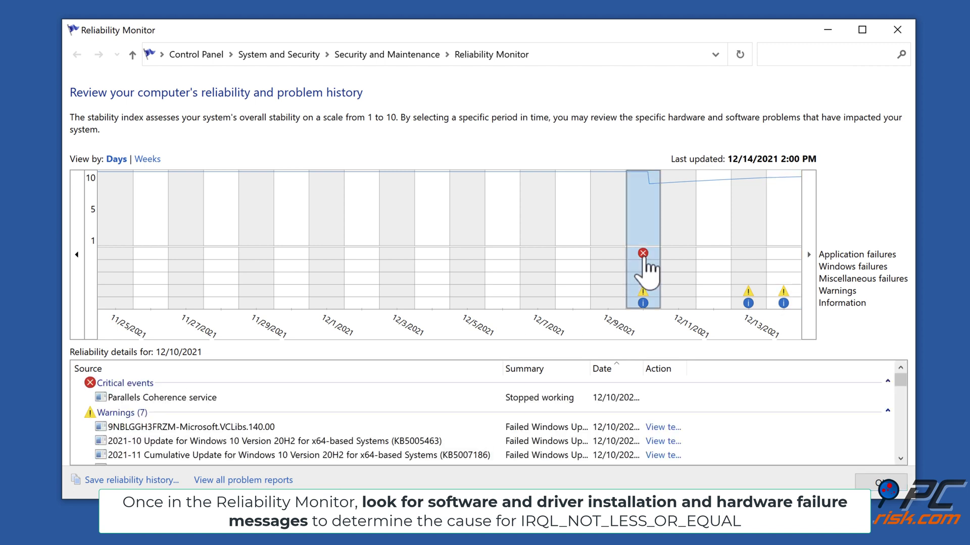
click(900, 459)
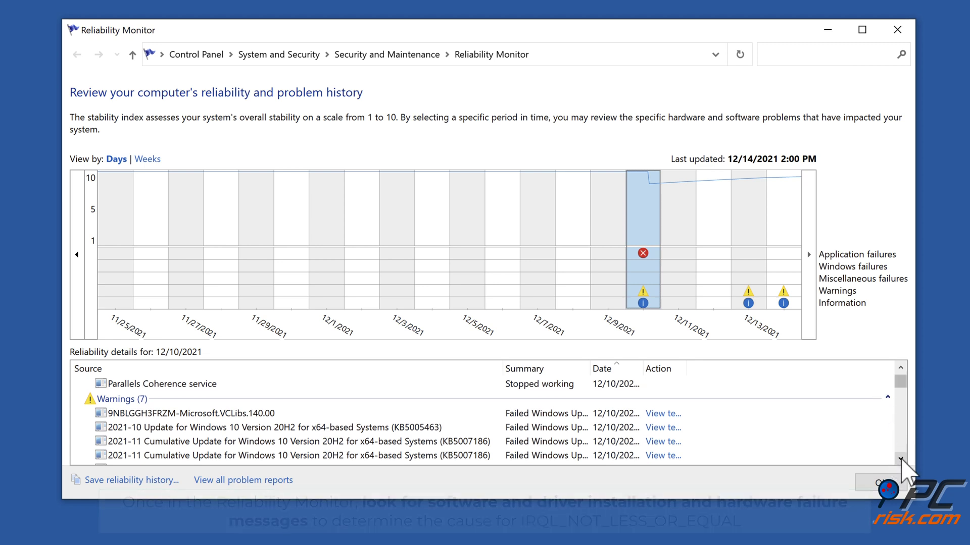
click(900, 459)
click(900, 458)
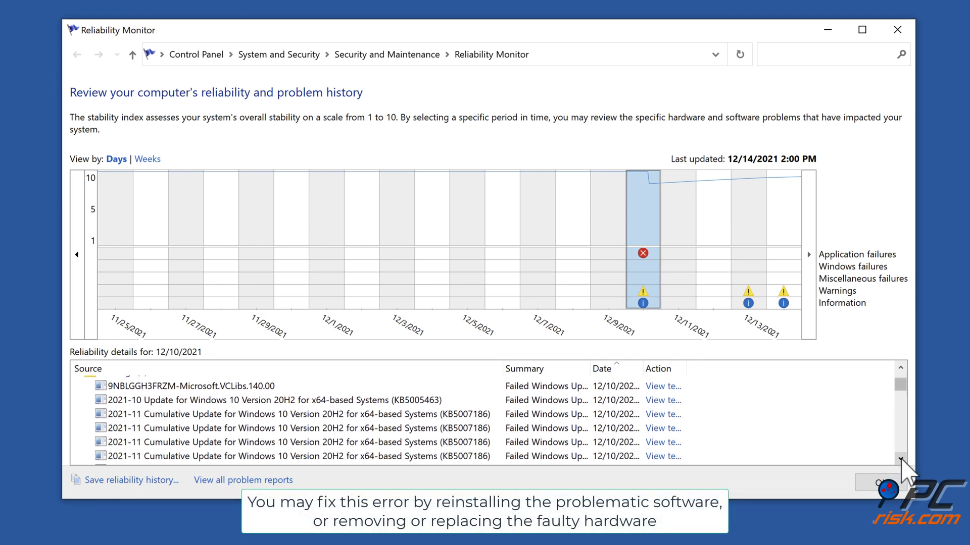
click(900, 367)
click(900, 367)
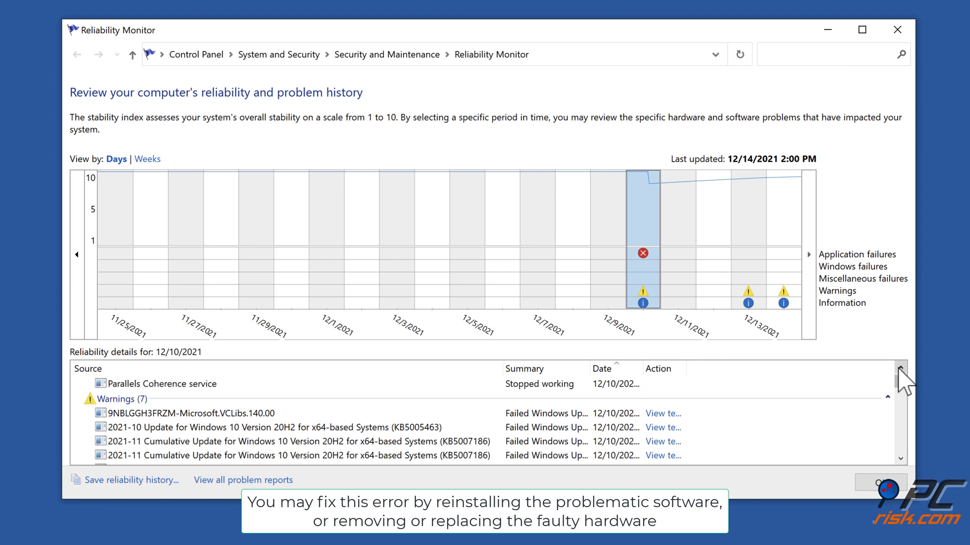
Review the technical details of the failed KB5005463 update, then close Reliability Monitor.
click(668, 428)
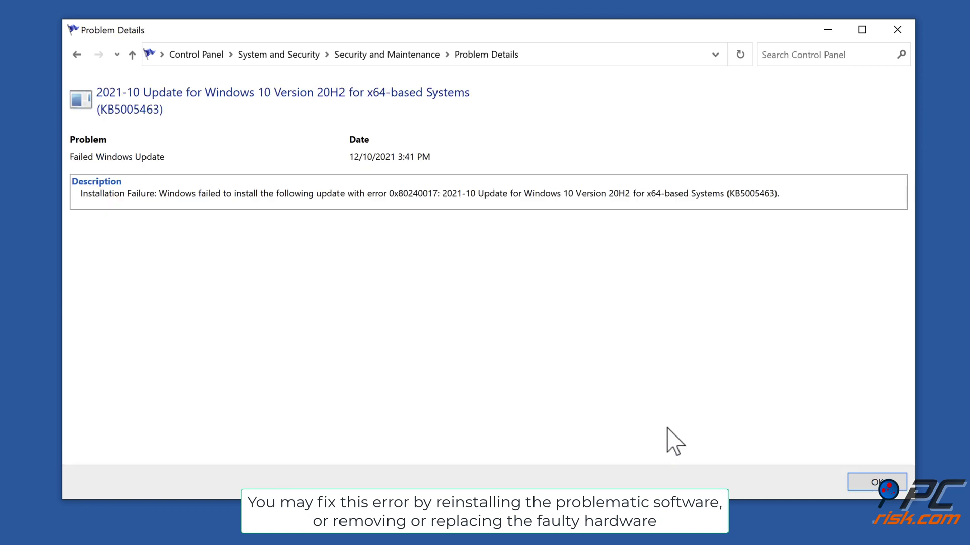
click(858, 482)
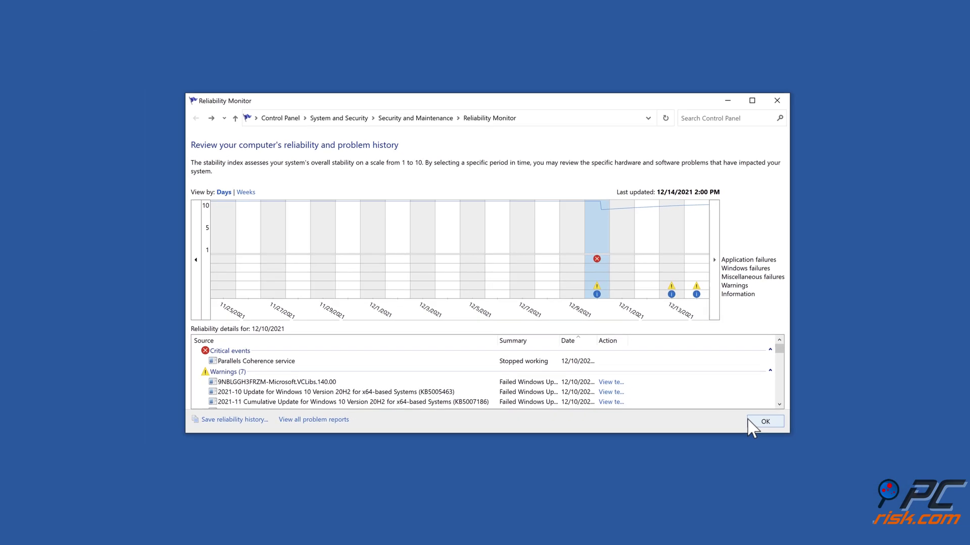
click(727, 405)
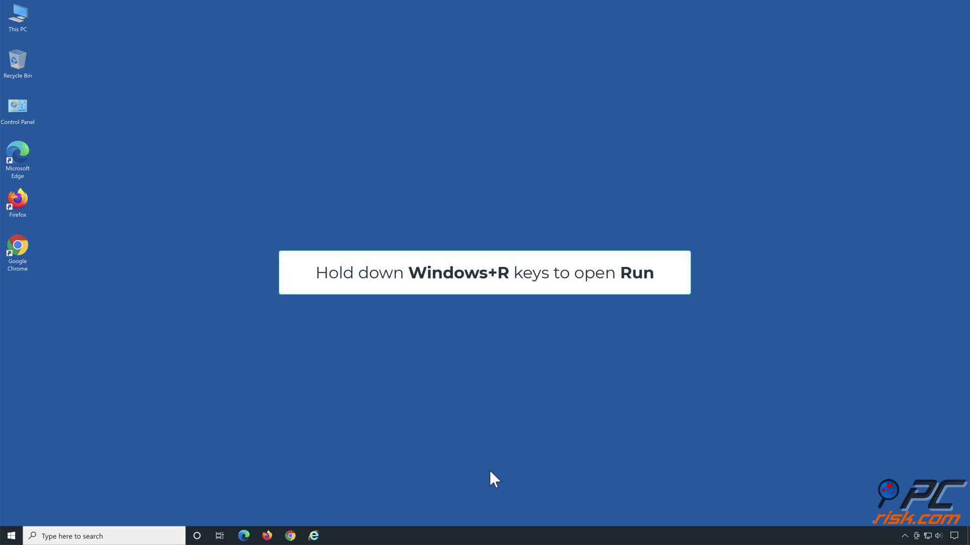
Run mdsched.exe to open Windows Memory Diagnostic.
key(super+r)
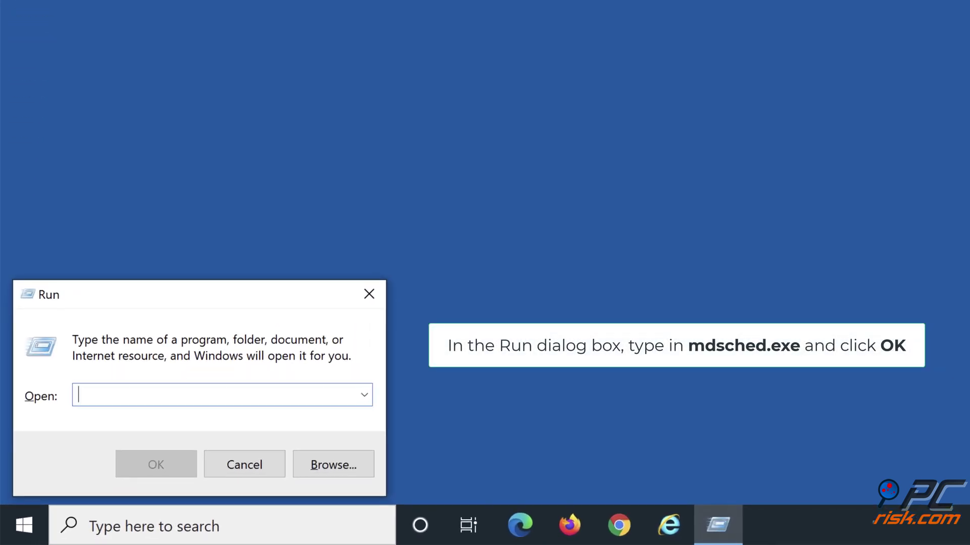
text(mds)
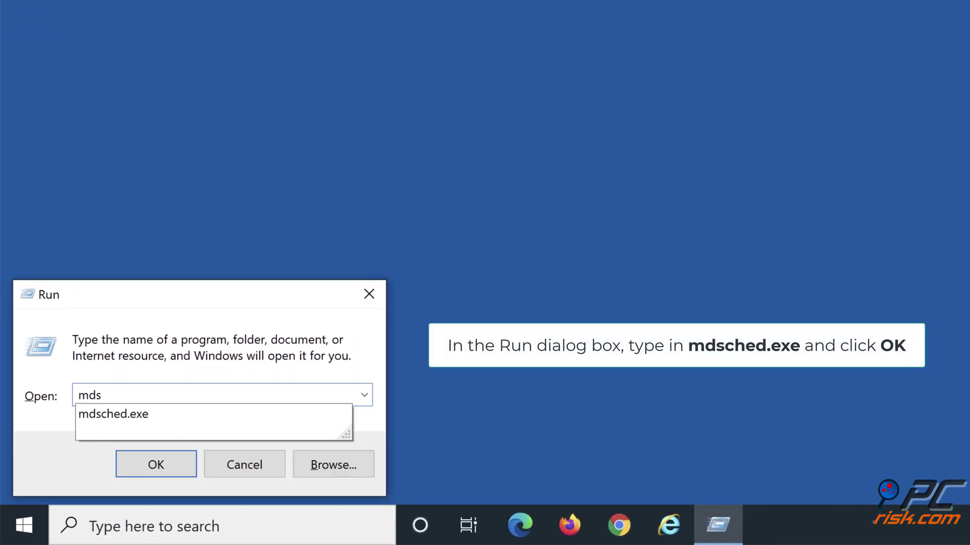
text(ched.exe)
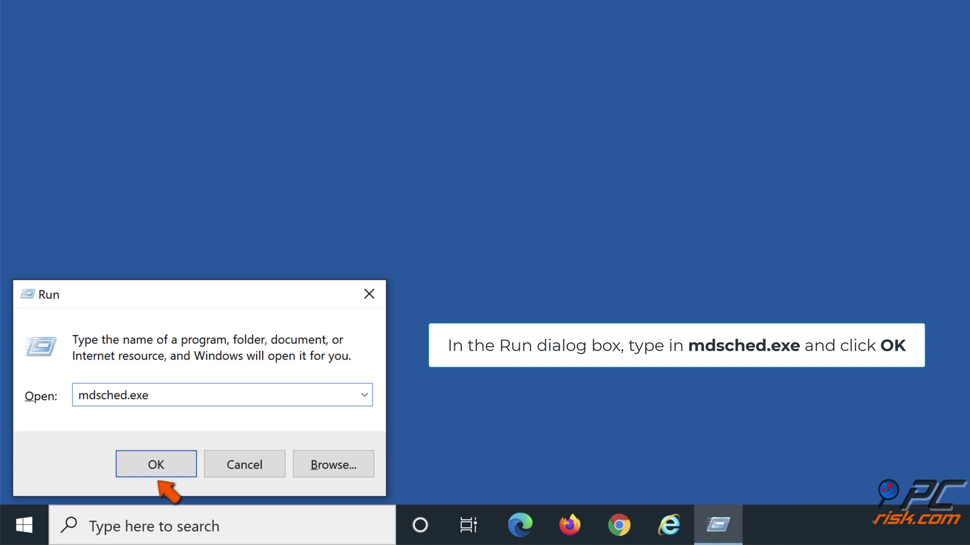
click(156, 474)
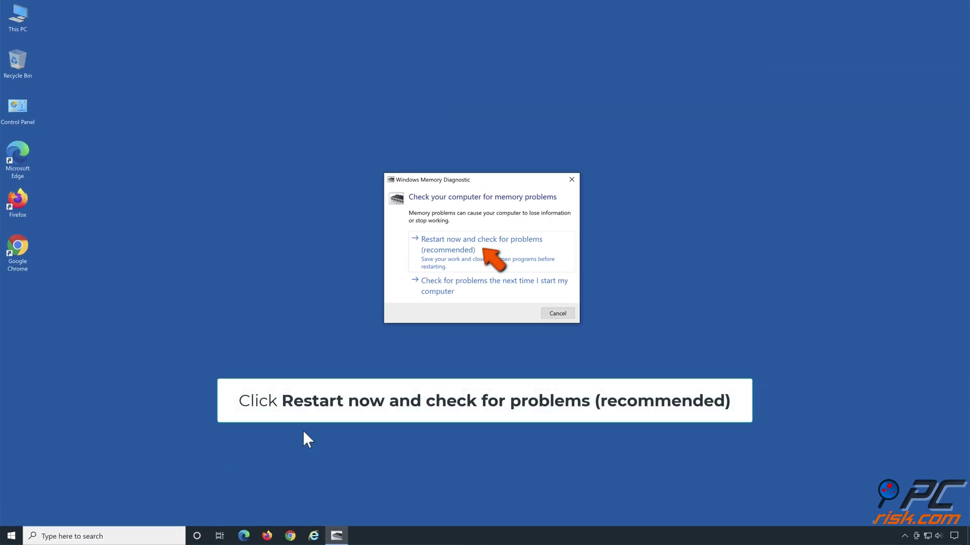
Restart now to check memory, switching the test mix to Extended in the options.
click(481, 254)
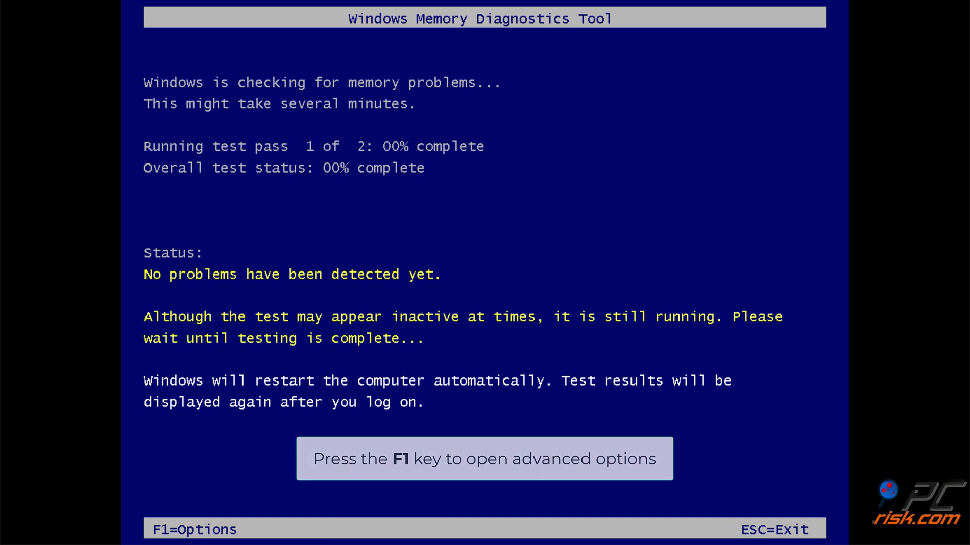
key(F1)
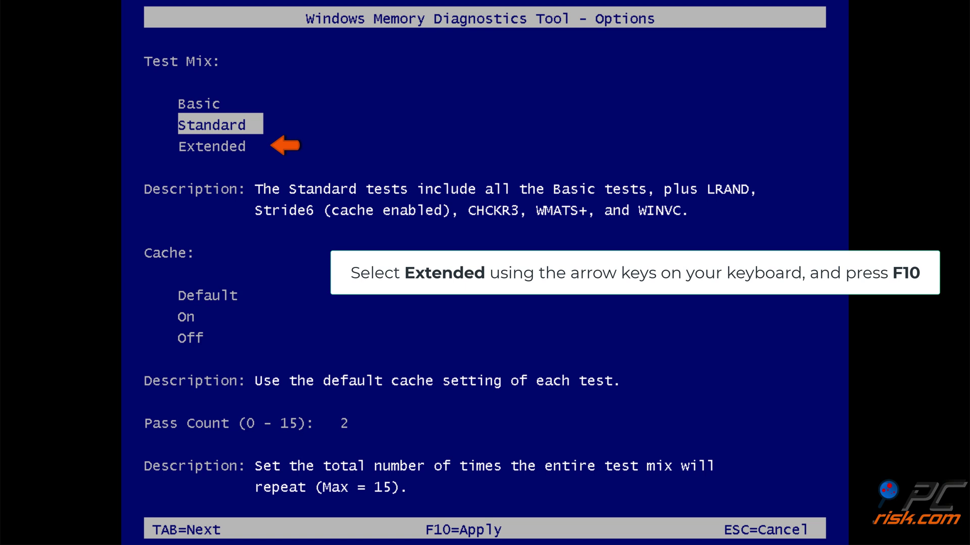
key(Down)
key(F10)
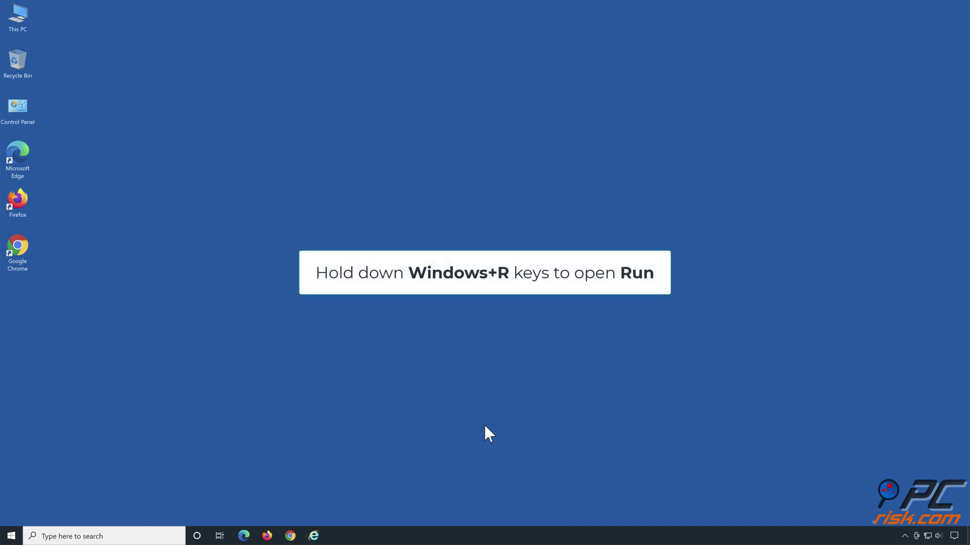
Run msdt.exe -id DeviceDiagnostic to open the Hardware and Devices troubleshooter.
key(super+r)
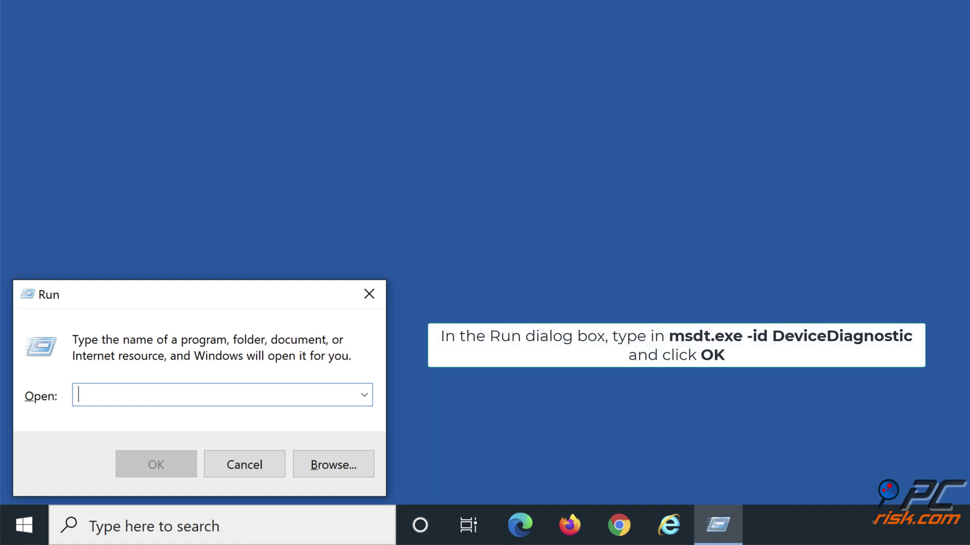
text(msdt.exe)
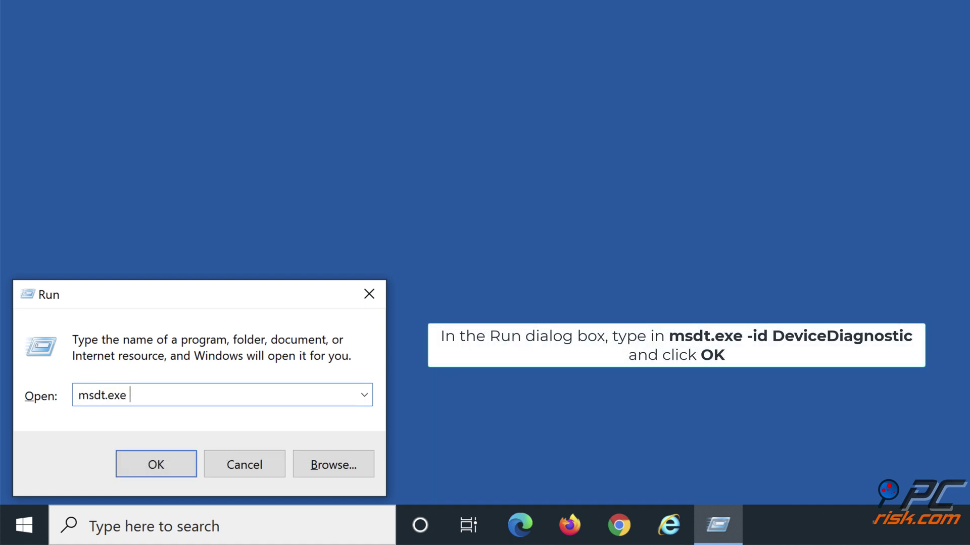
text( -id devicediagnostic)
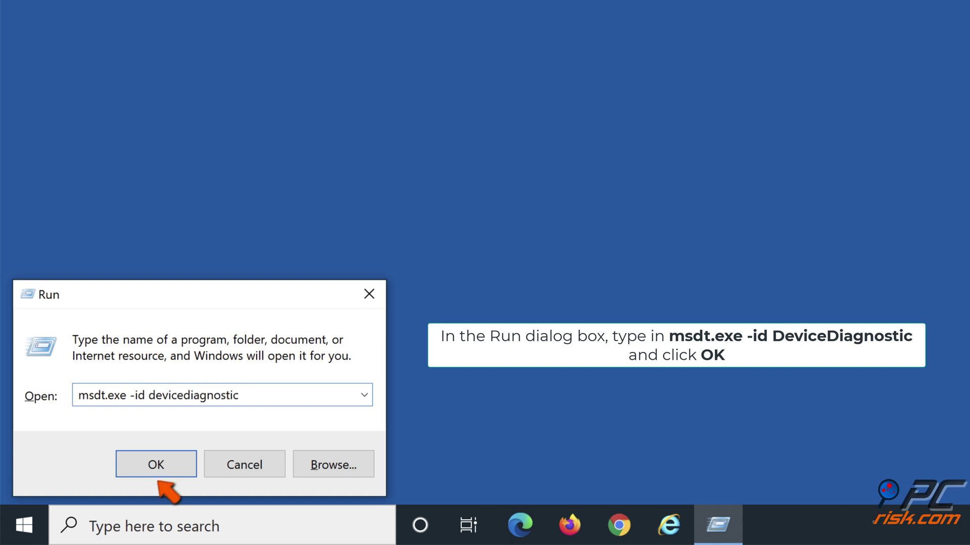
click(159, 471)
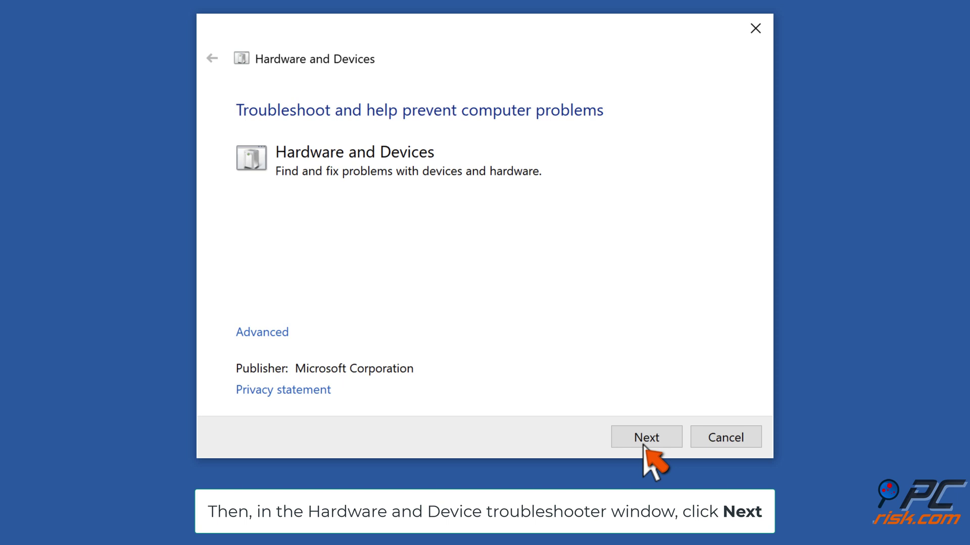
Run the troubleshooter, enable automatic newest-driver checking, and close it.
click(644, 446)
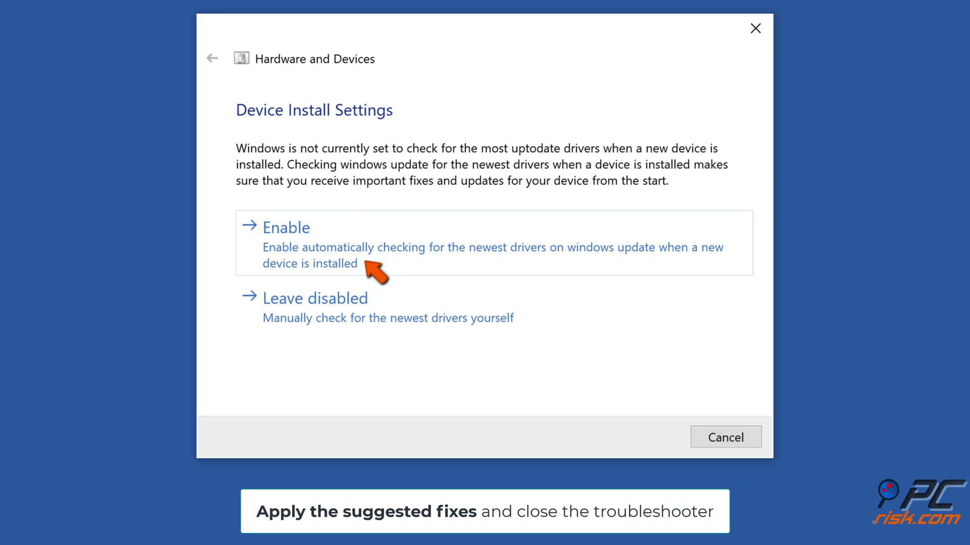
click(463, 267)
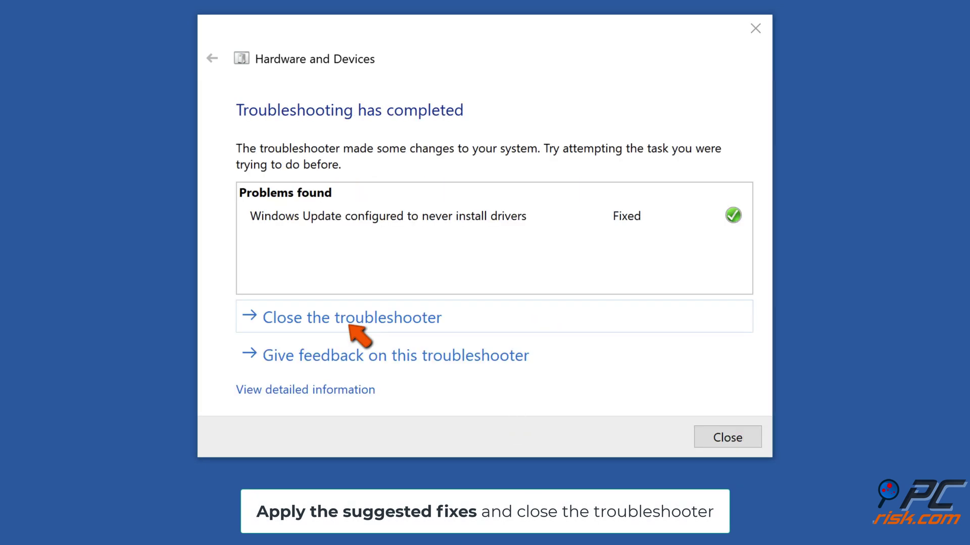
click(390, 328)
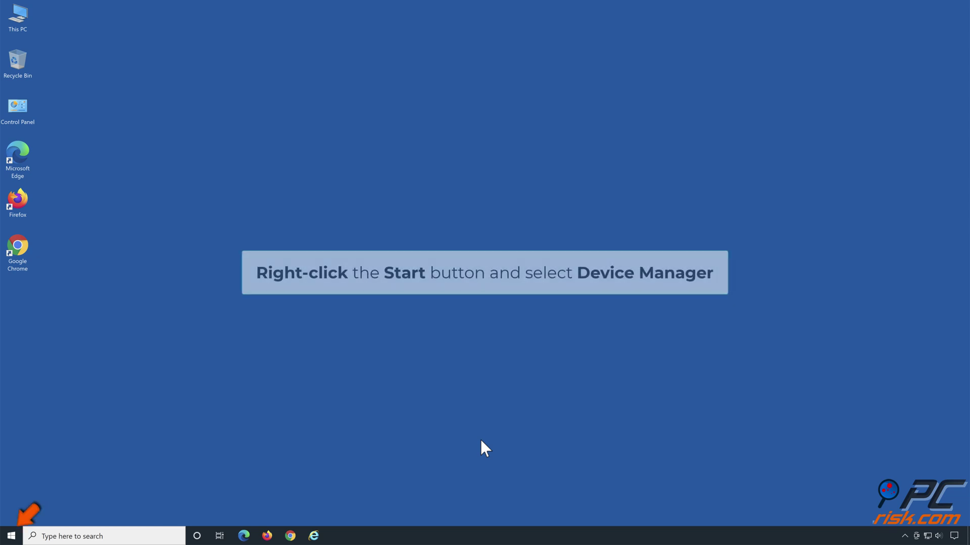
Open Device Manager and right-click Parallels Display Adapter (WDDM) under Display adapters.
right_click(19, 538)
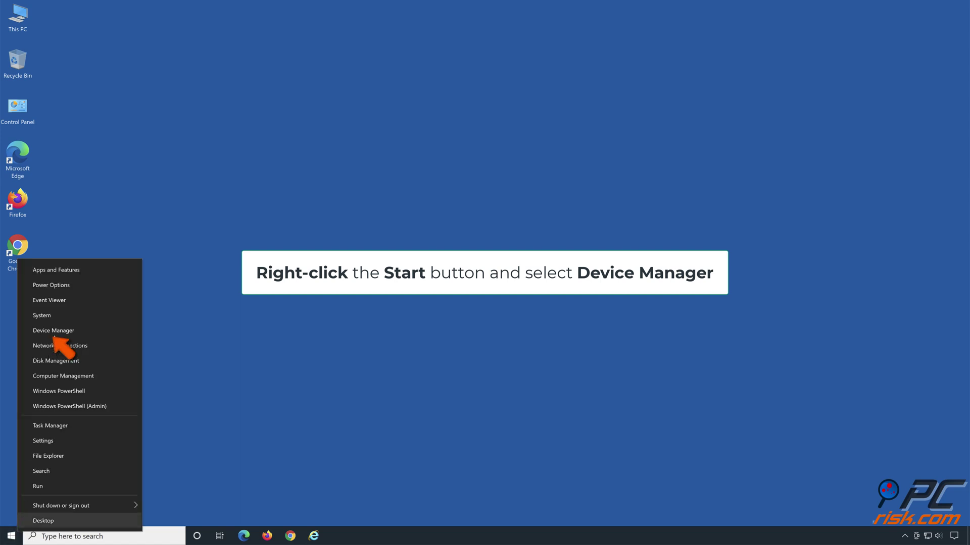
click(54, 334)
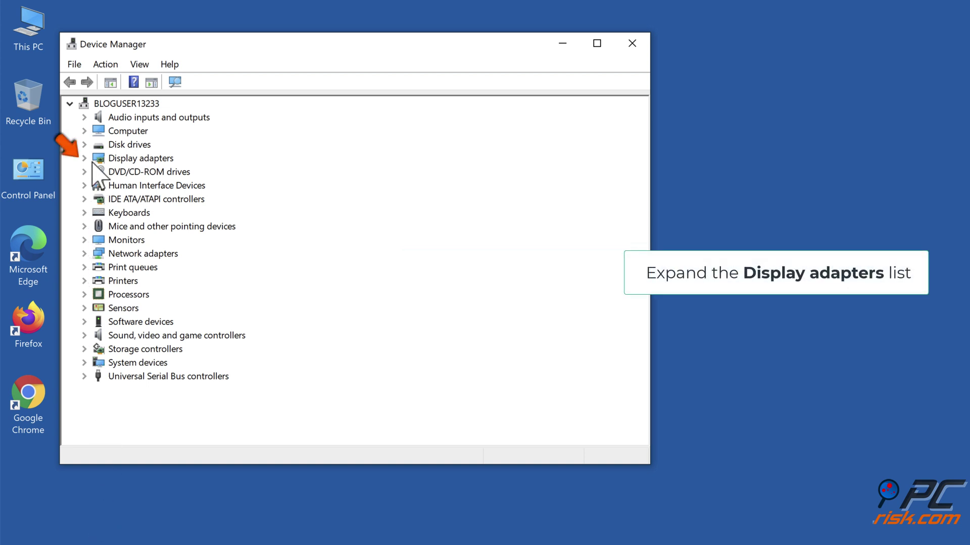
click(83, 158)
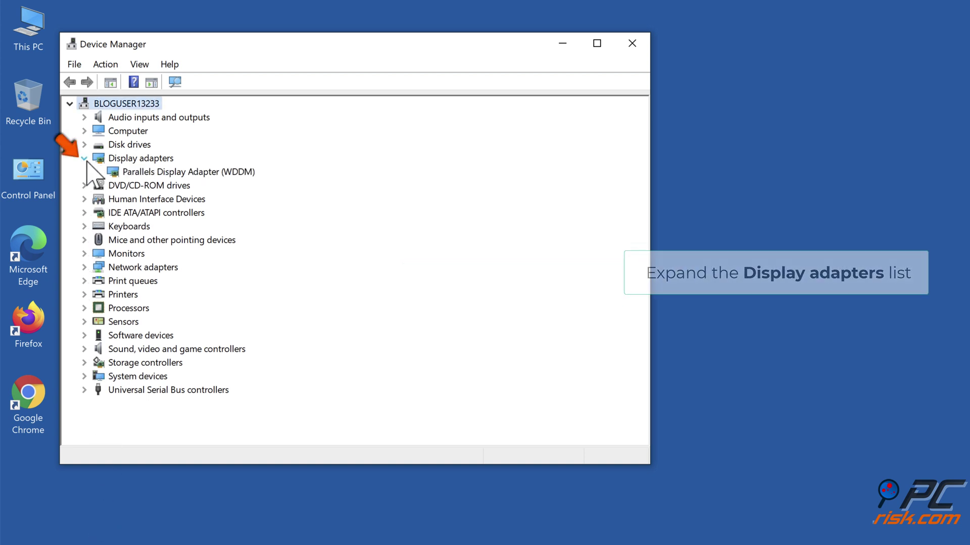
click(187, 173)
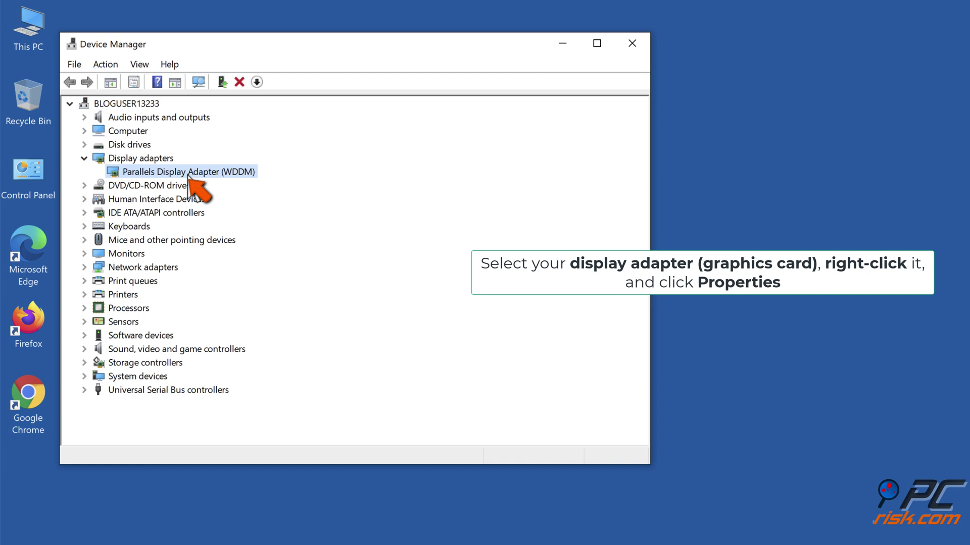
right_click(187, 175)
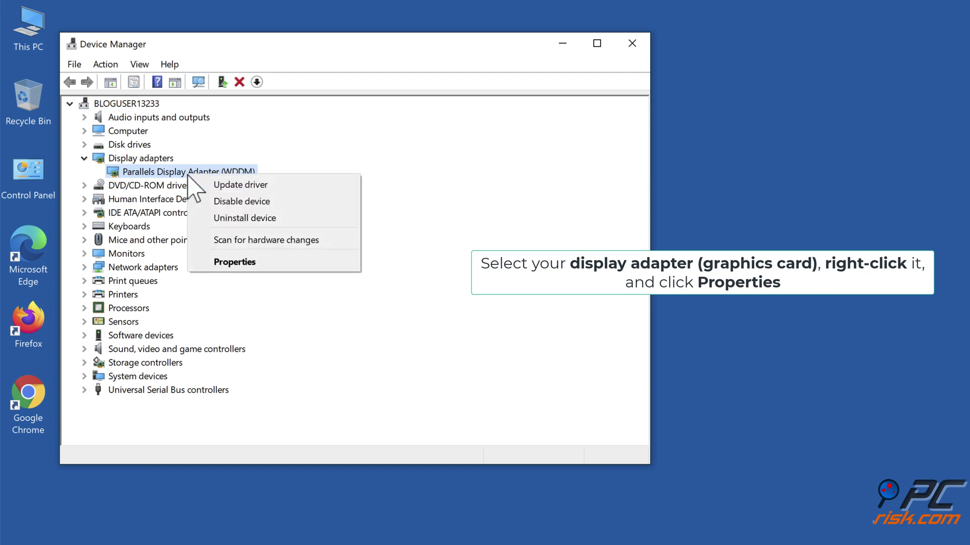
Search automatically for a newer Parallels adapter driver, then uninstall the adapter.
click(228, 263)
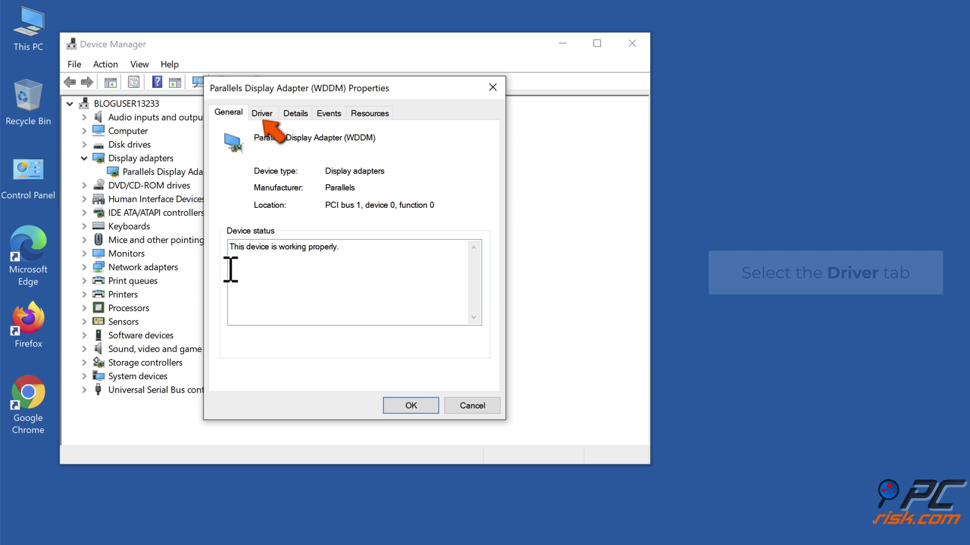
click(265, 113)
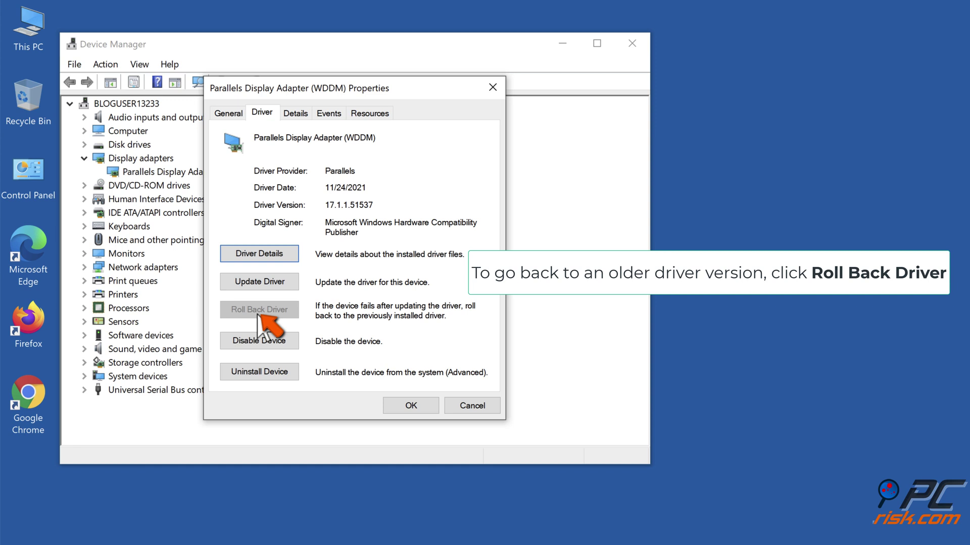
click(263, 290)
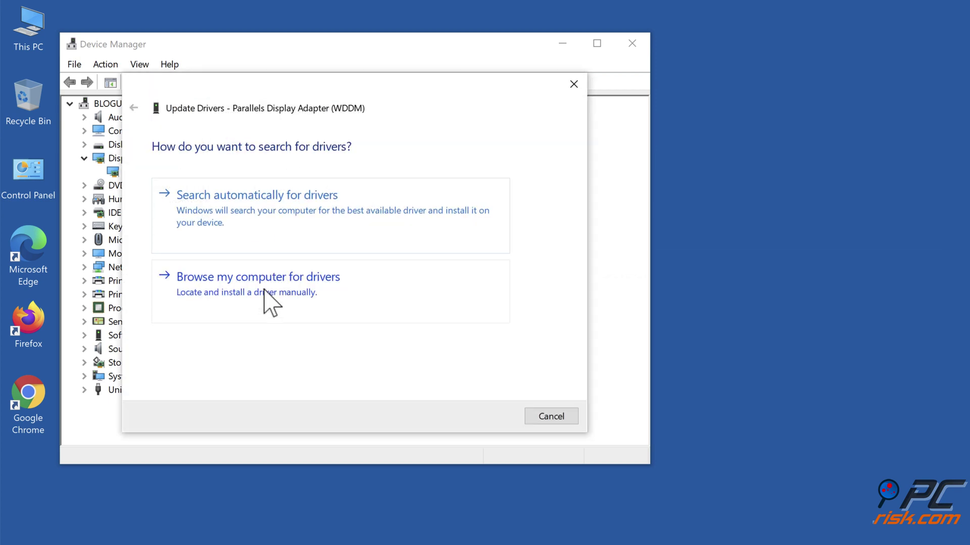
click(253, 221)
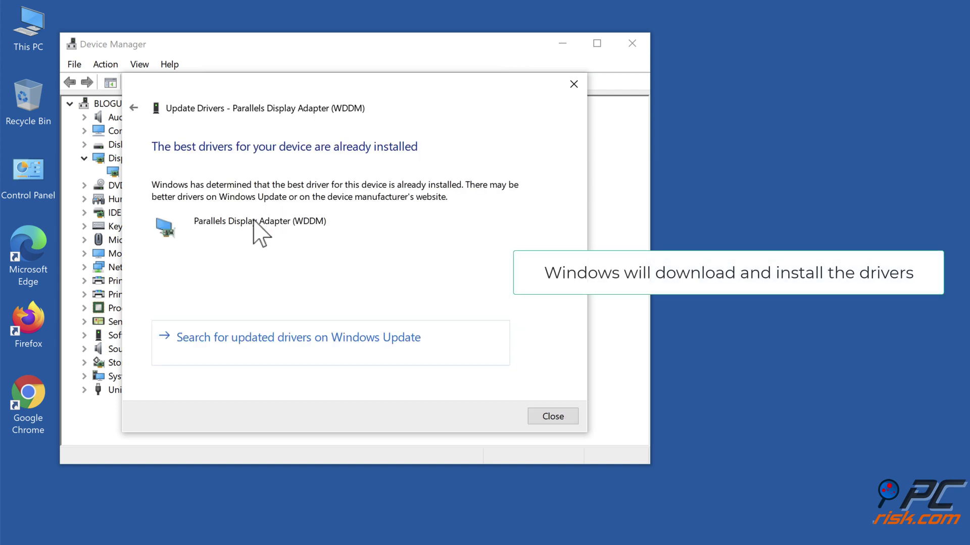
click(553, 417)
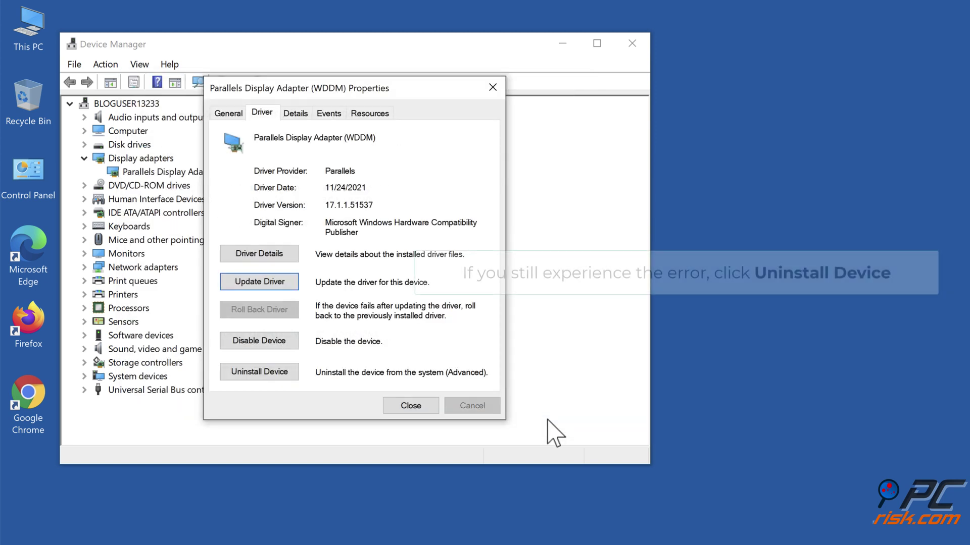
click(262, 377)
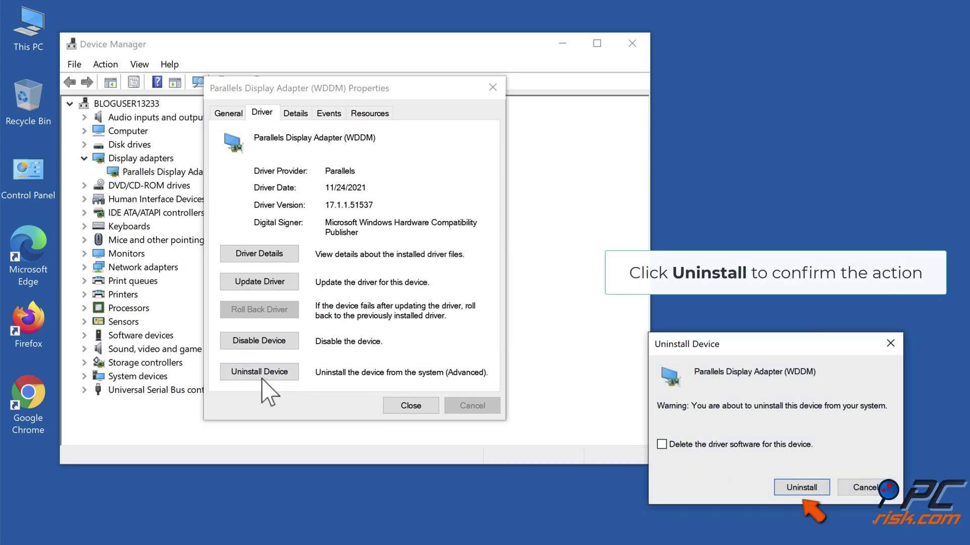
click(801, 487)
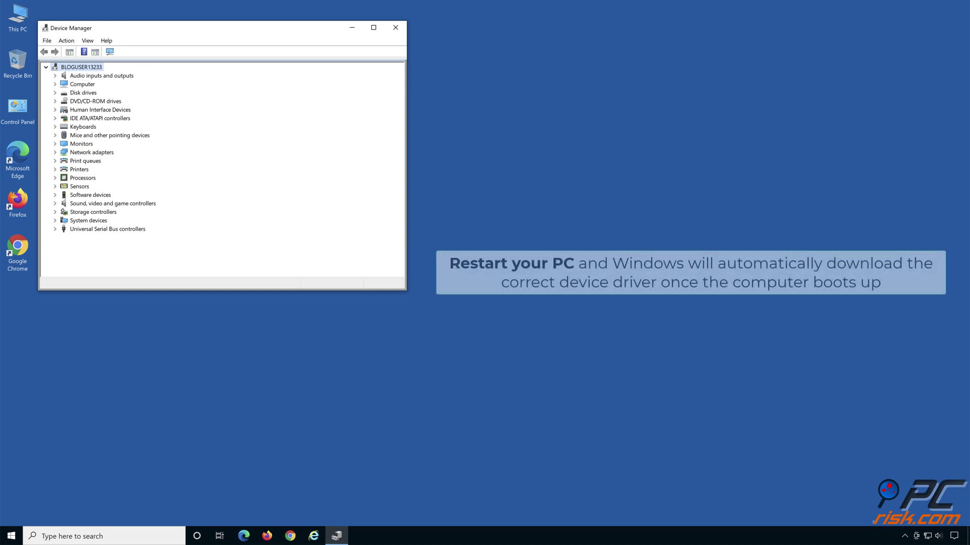
Close Device Manager and restart Windows from the Start button's quick menu.
click(393, 28)
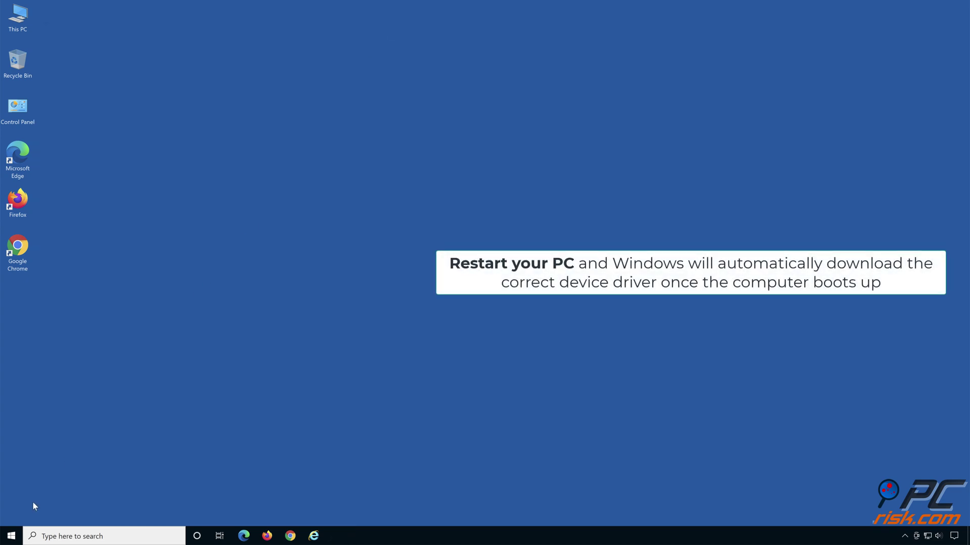
right_click(15, 533)
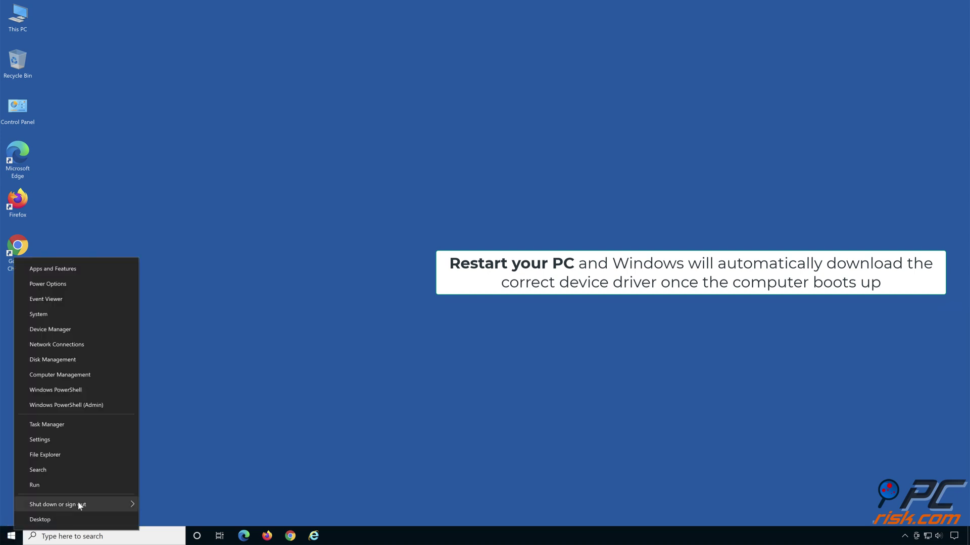
mouse_move(96, 503)
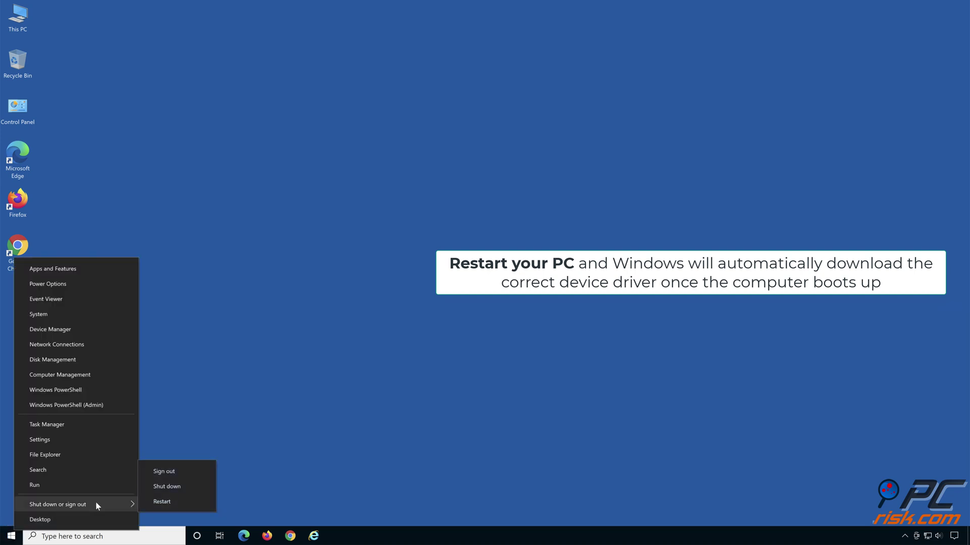
click(160, 505)
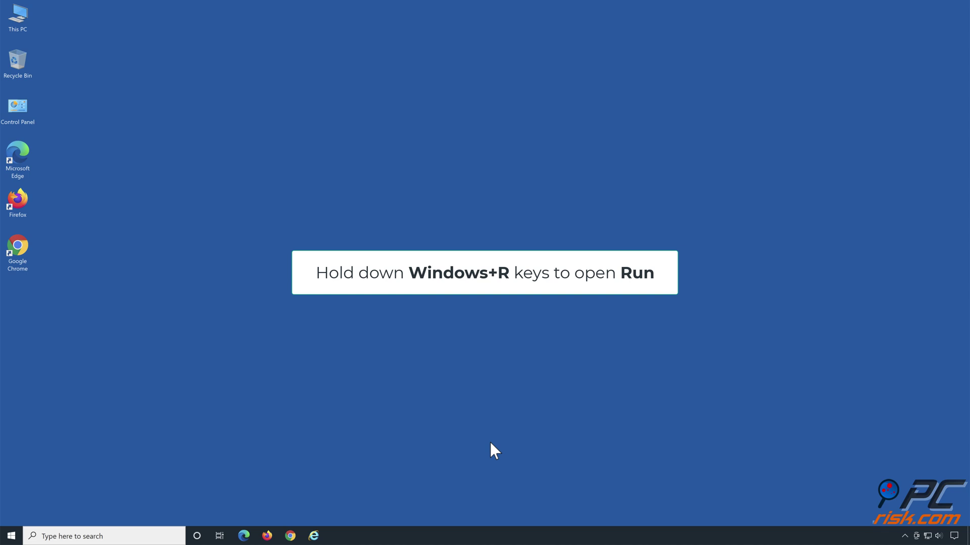
Run cmd from the Run dialog with Ctrl+Shift+Enter for an administrator Command Prompt.
key(super+r)
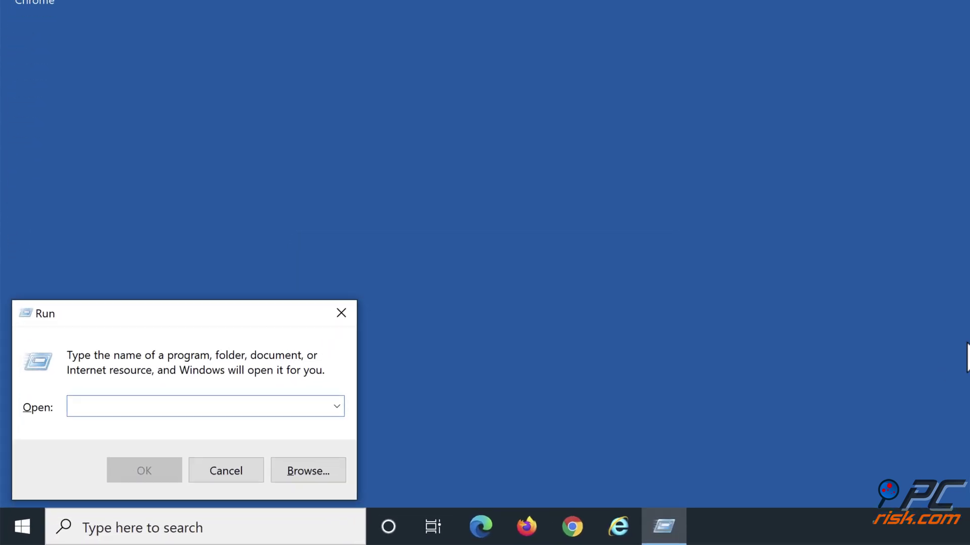
text(cmd)
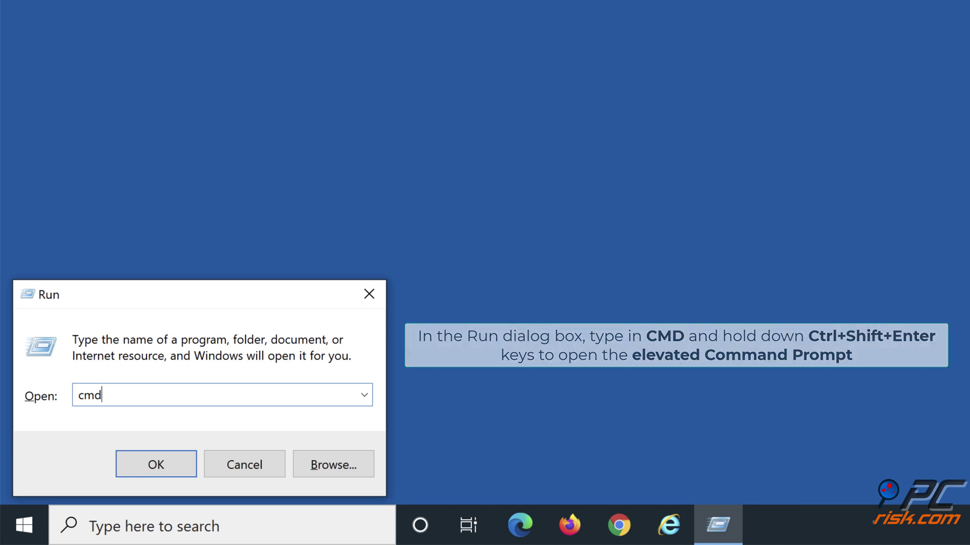
key(ctrl+shift+Return)
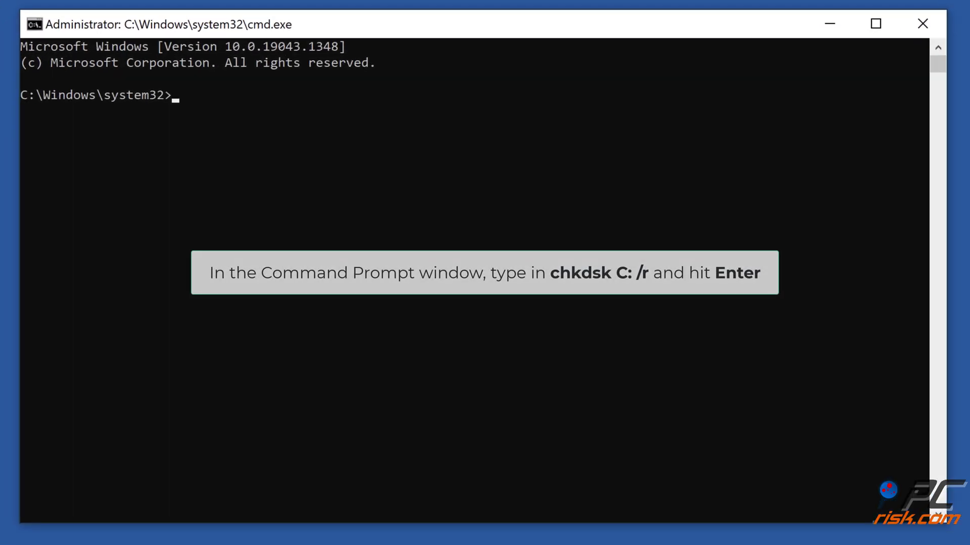
Run chkdsk c: /r and confirm with y so drive C is checked at next restart.
text(chk)
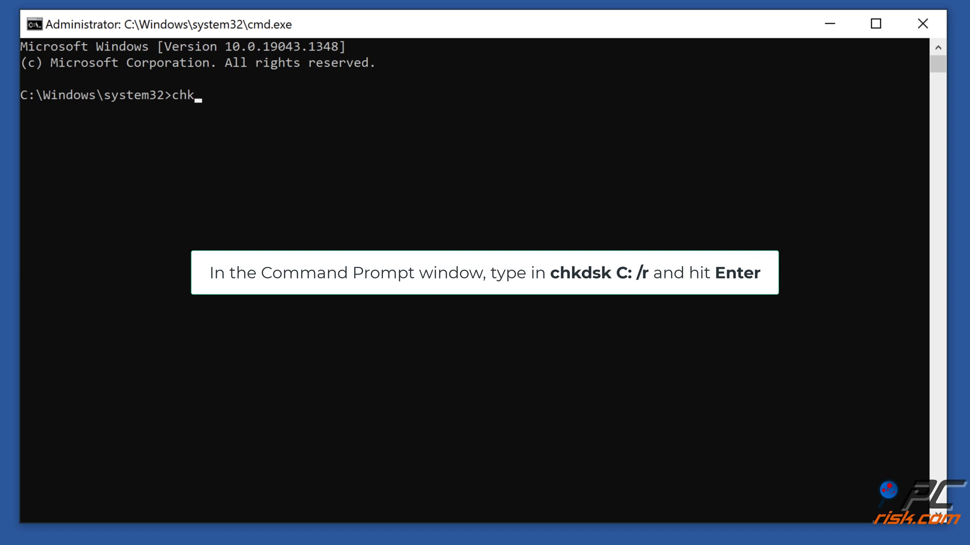
text(dsk c: /r)
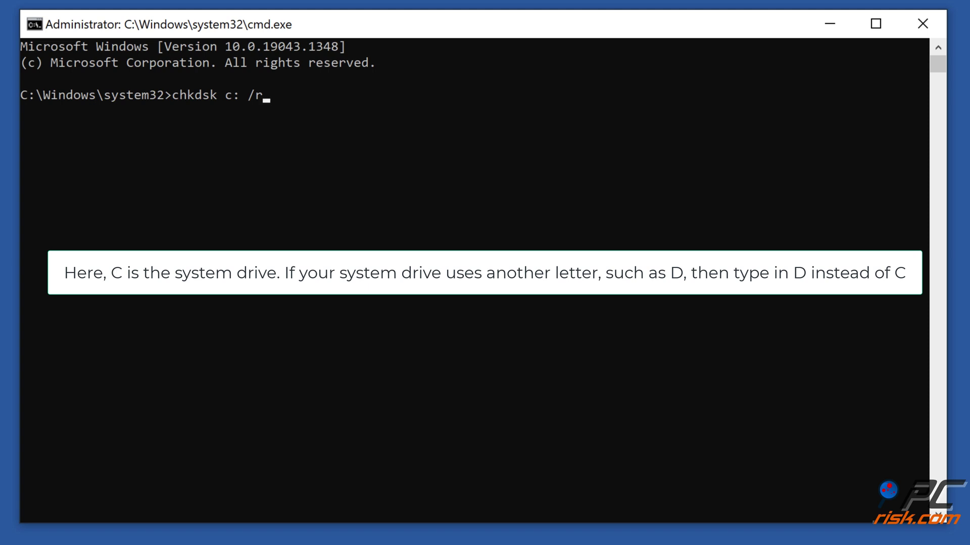
key(Return)
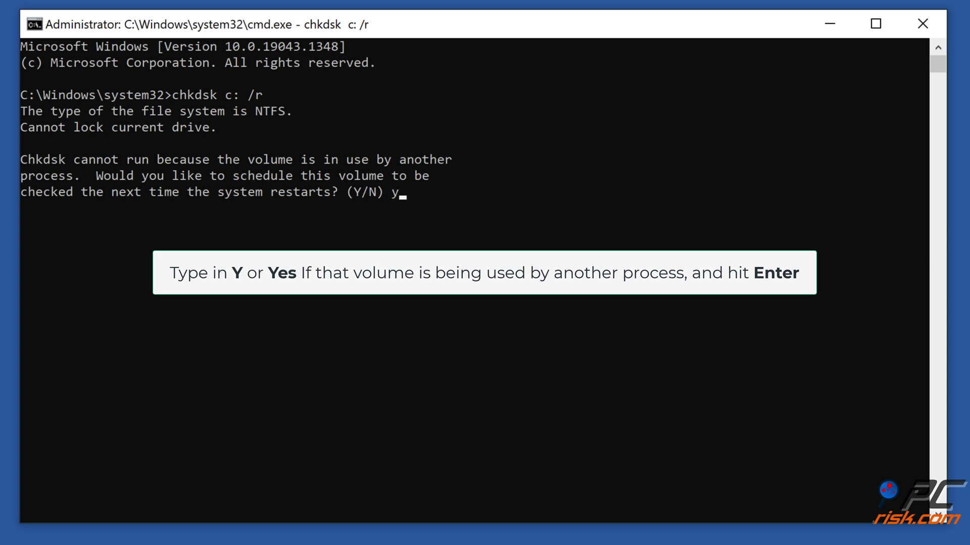
key(Return)
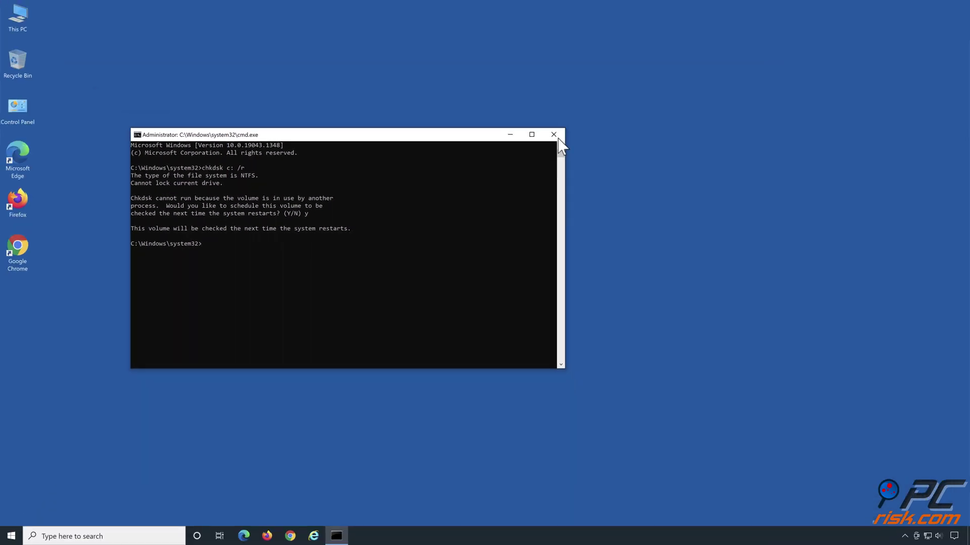
Close Command Prompt and restart Windows from the Start right-click menu.
click(554, 134)
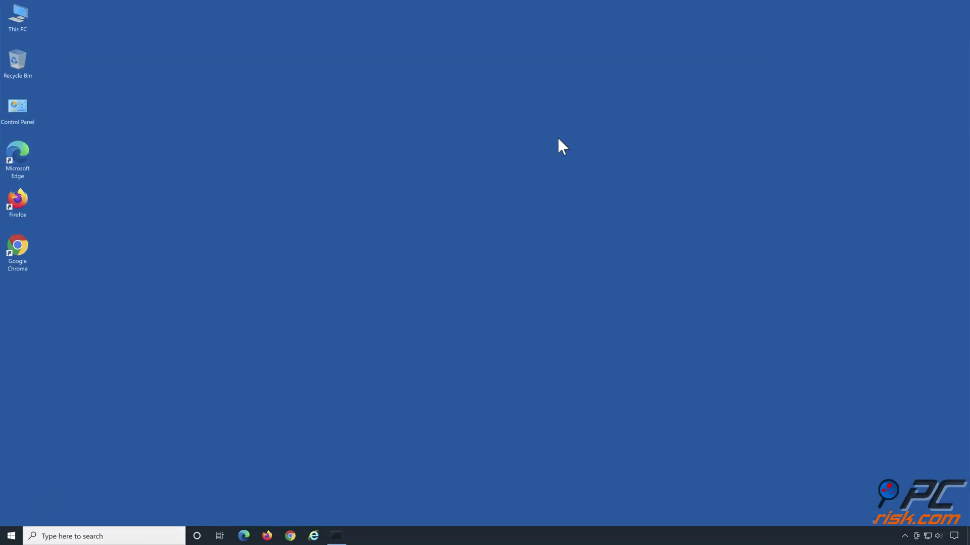
right_click(20, 535)
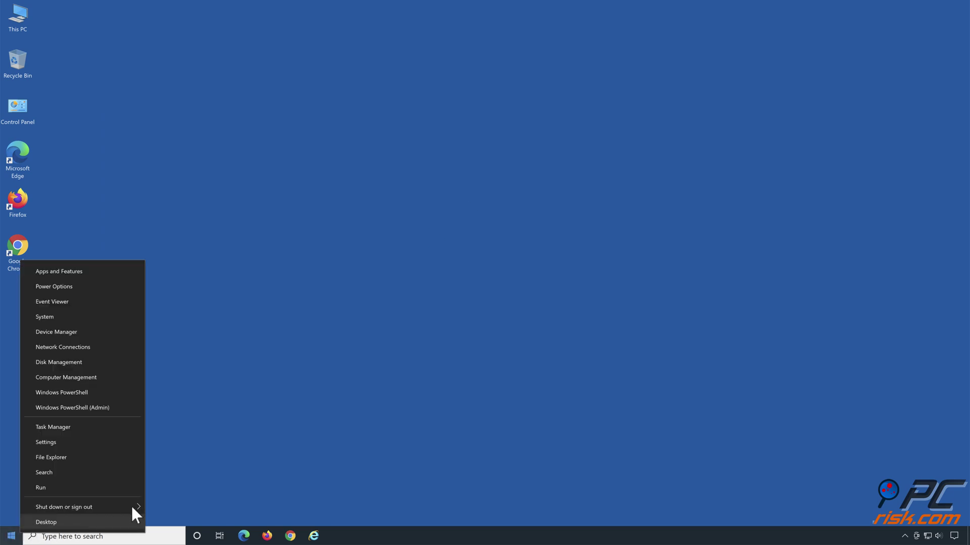
mouse_move(136, 506)
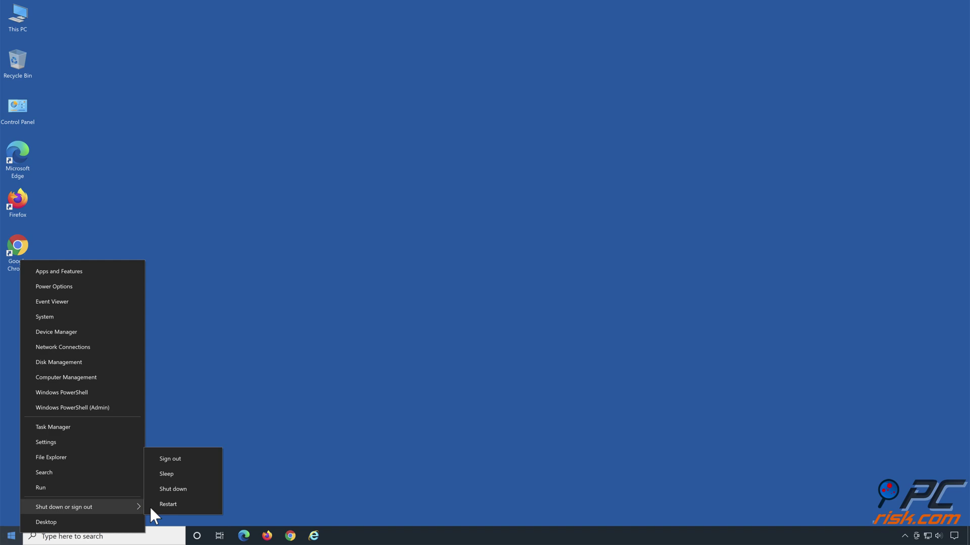
click(167, 505)
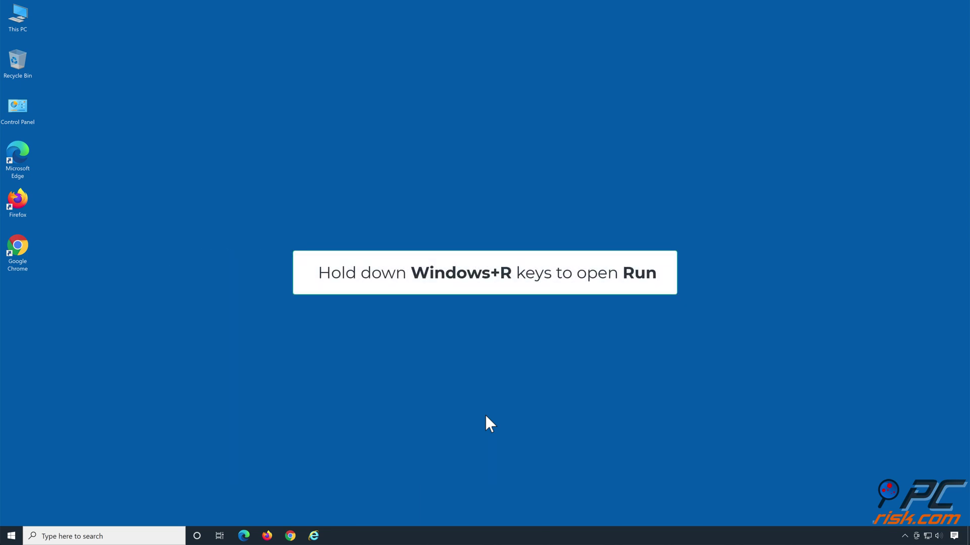
Open an administrator Command Prompt and run DISM /Online /Cleanup-Image /ScanHealth.
key(super+r)
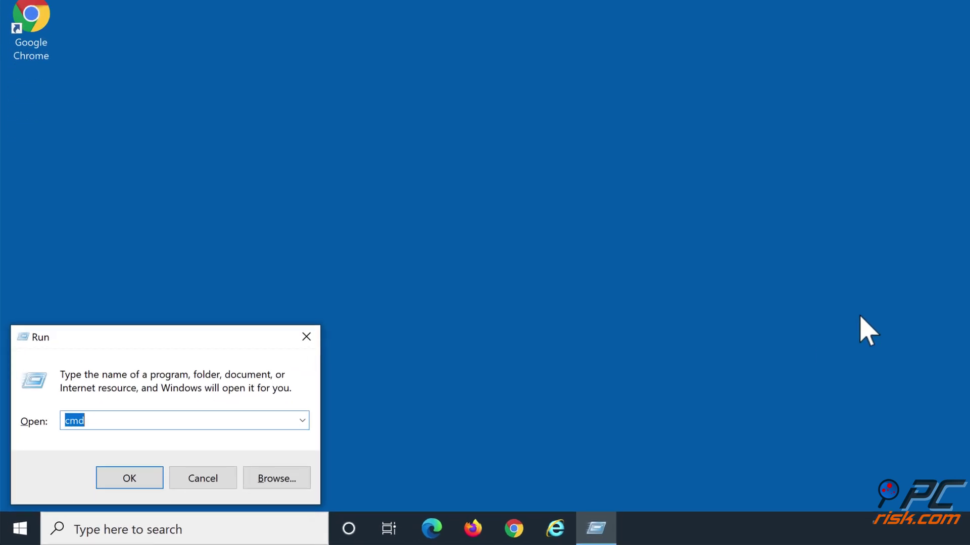
text(cmd)
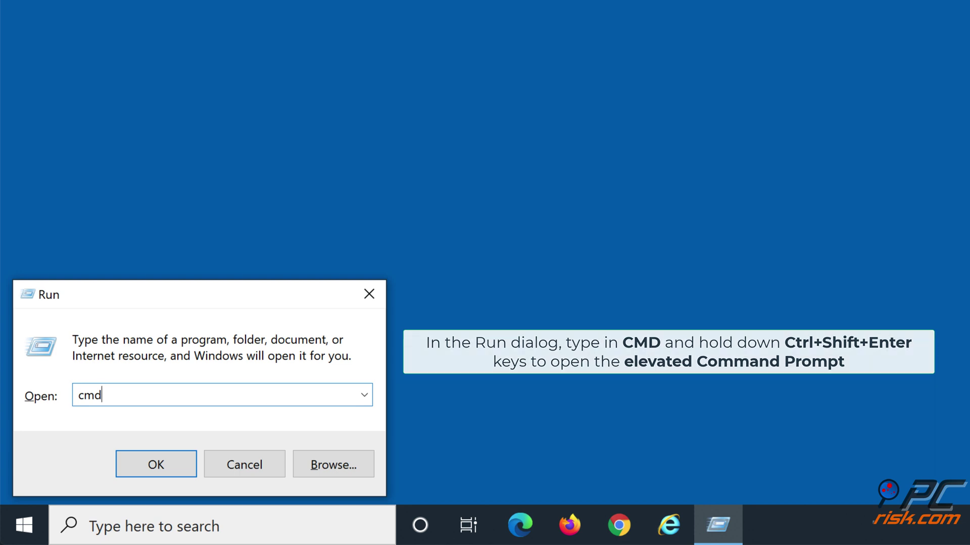
key(ctrl+shift+Return)
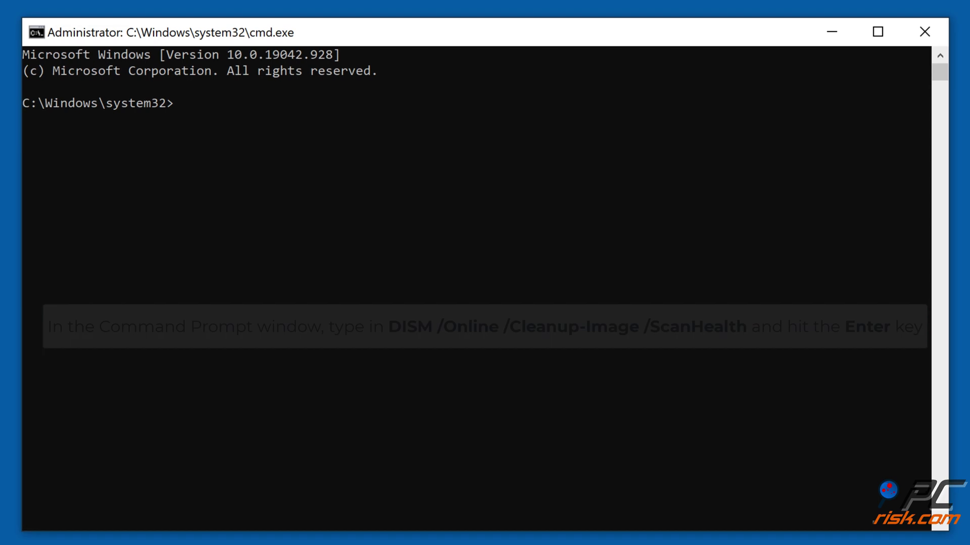
text(di)
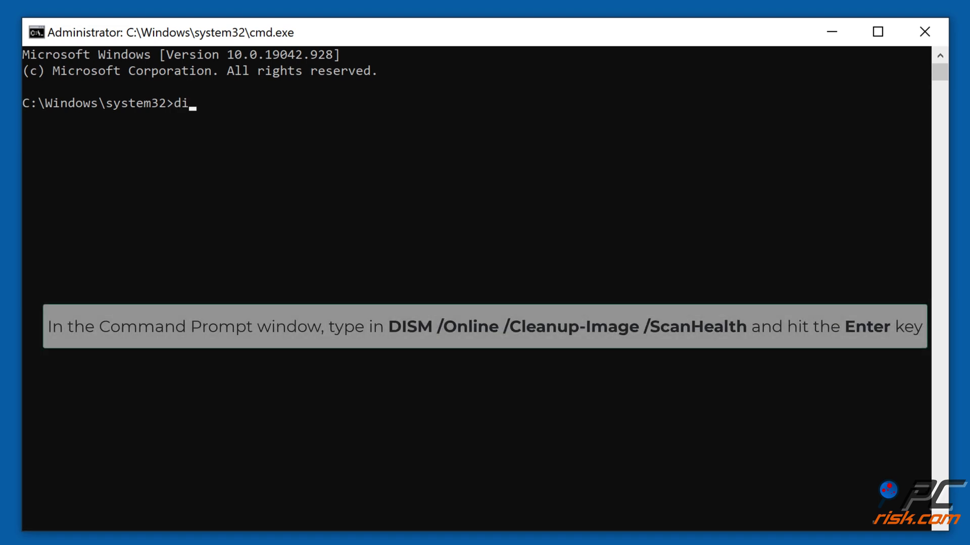
text(sm /online /)
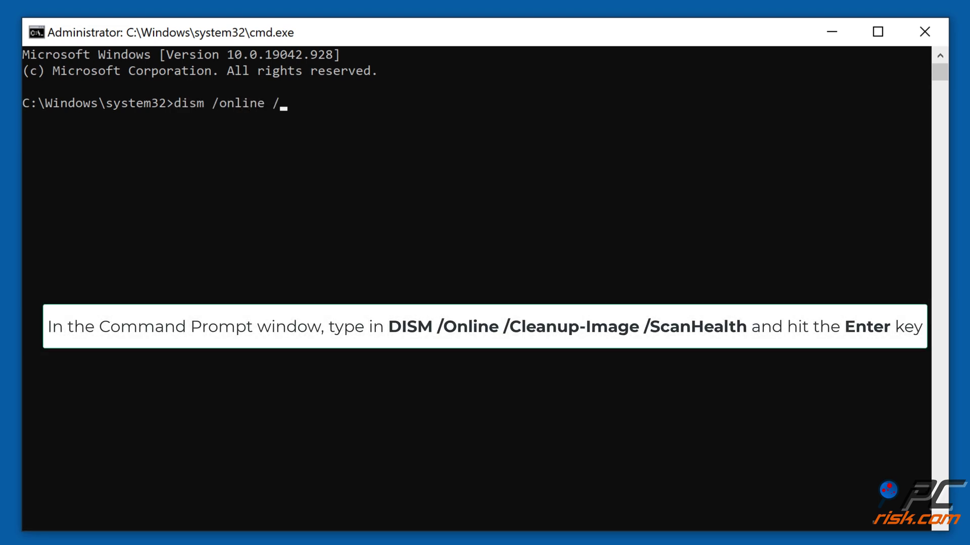
text(cleanup-image /scan)
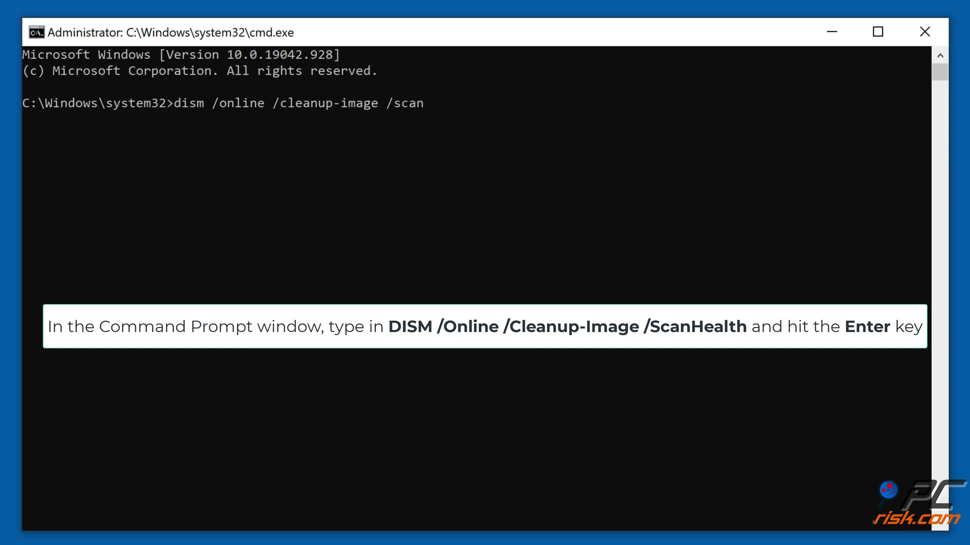
text(health)
key(Return)
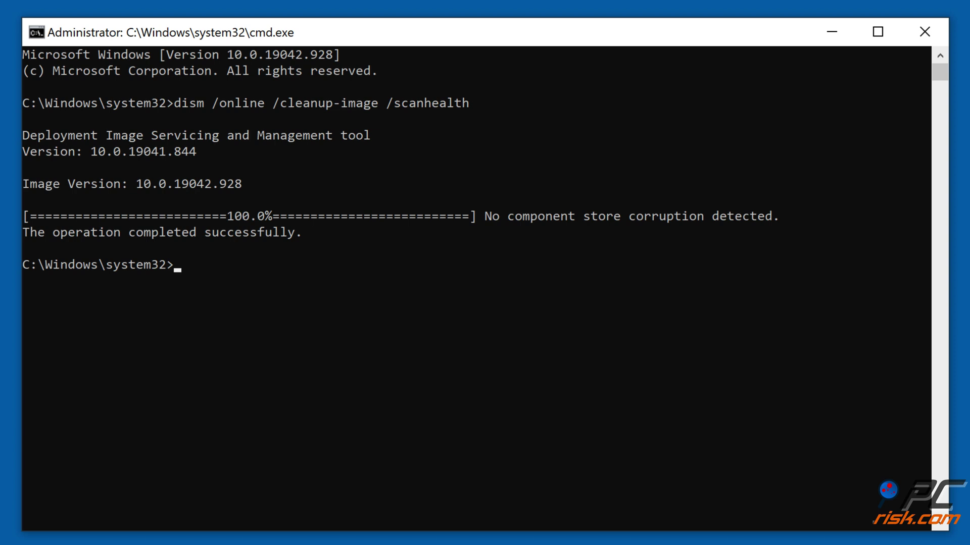
Run DISM /Online /Cleanup-Image /RestoreHealth, then close the console window.
text(dism /onl)
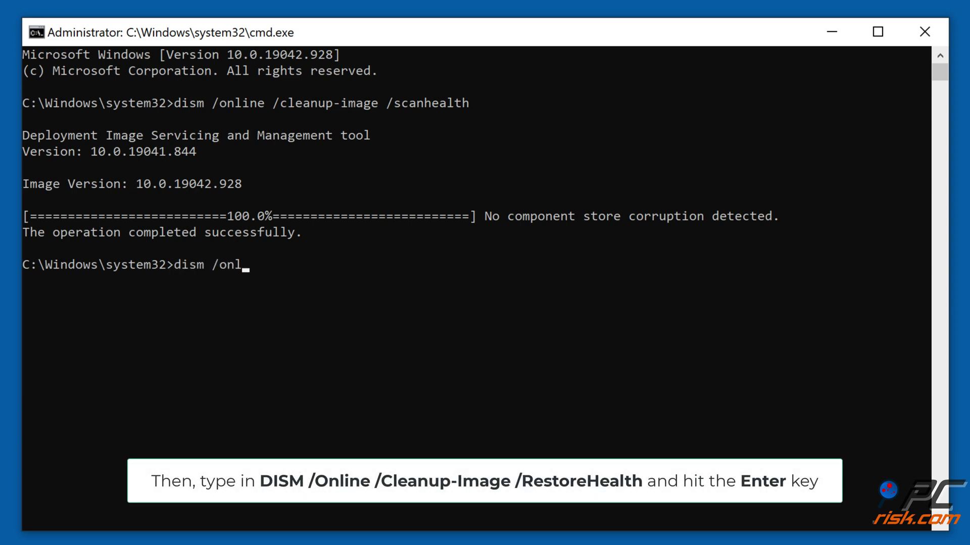
text(ine /cleanup-image /restore)
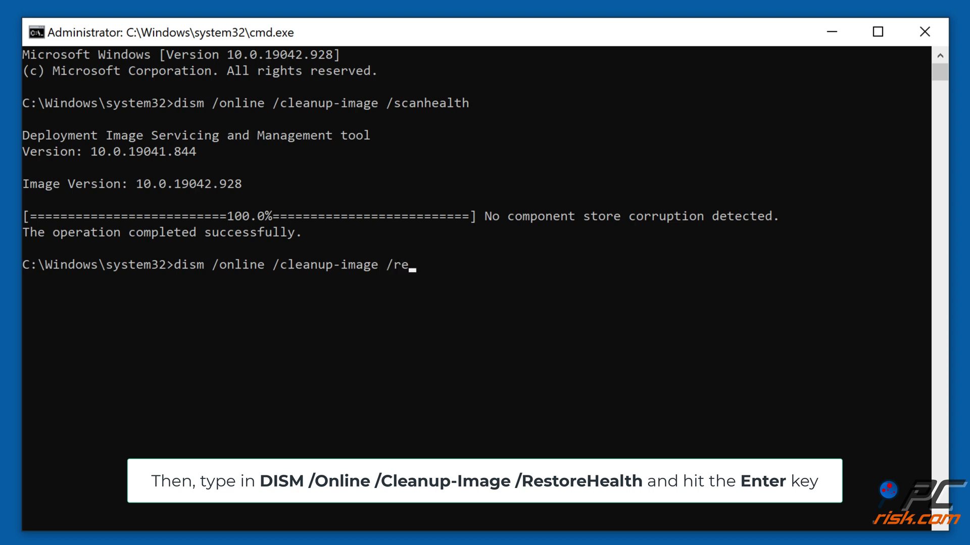
text(health)
key(Return)
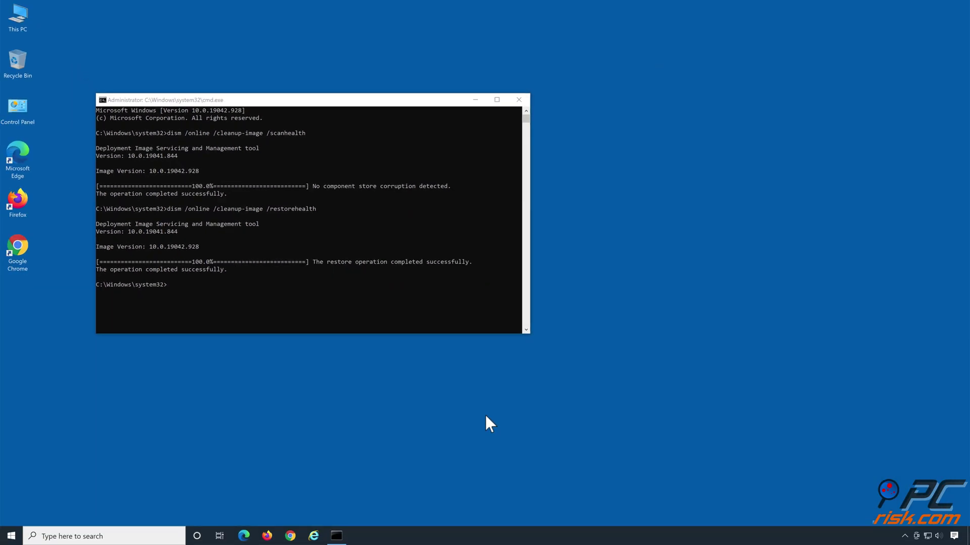
click(519, 100)
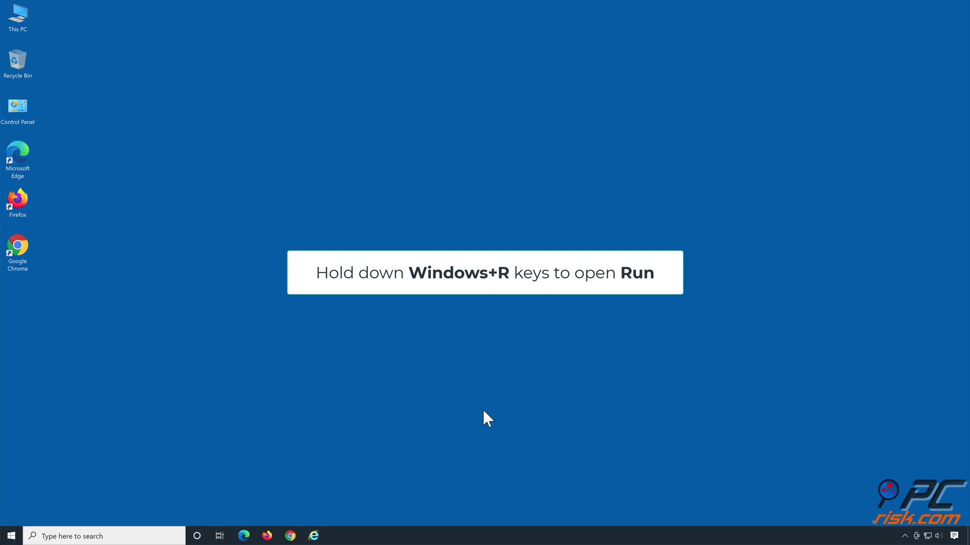
Launch cmd as administrator from Run and execute sfc /scannow.
key(super+r)
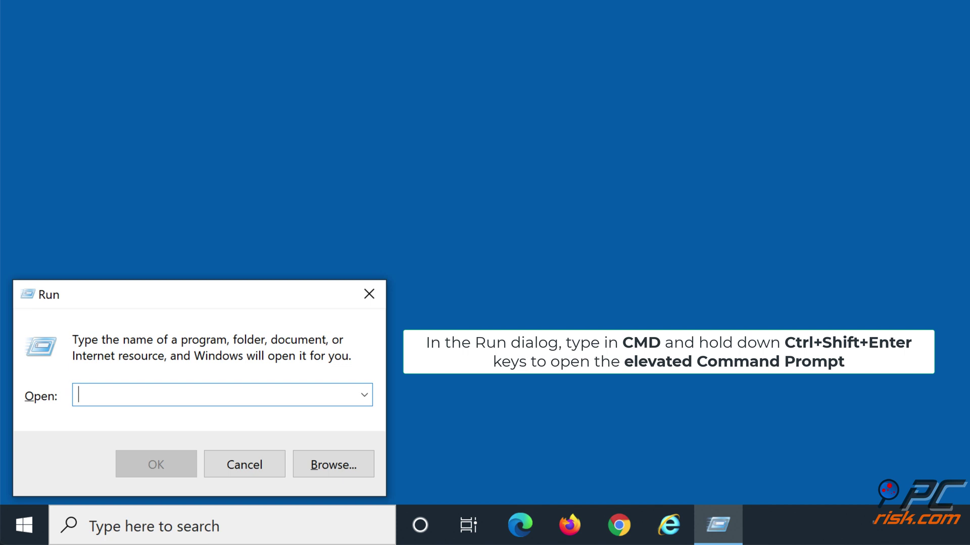
text(cmd)
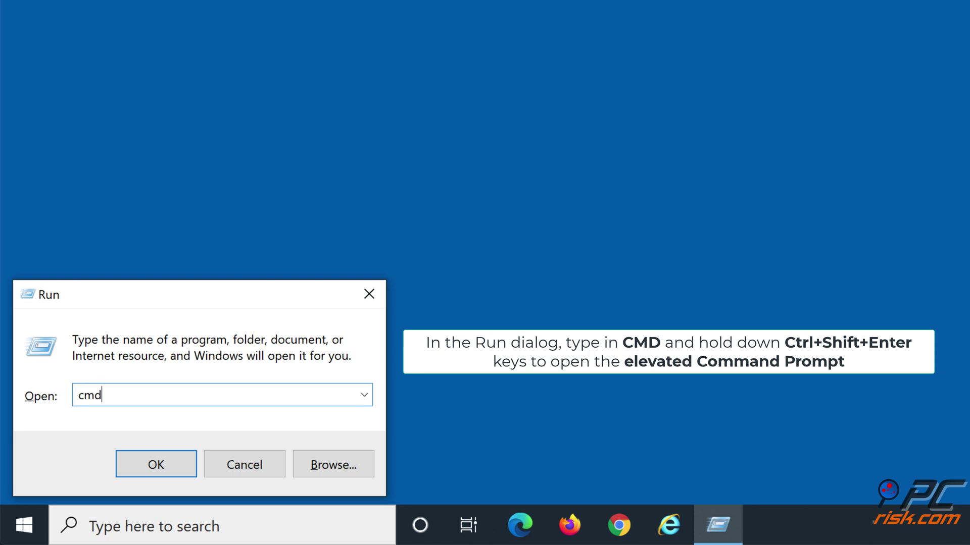
key(ctrl+shift+Return)
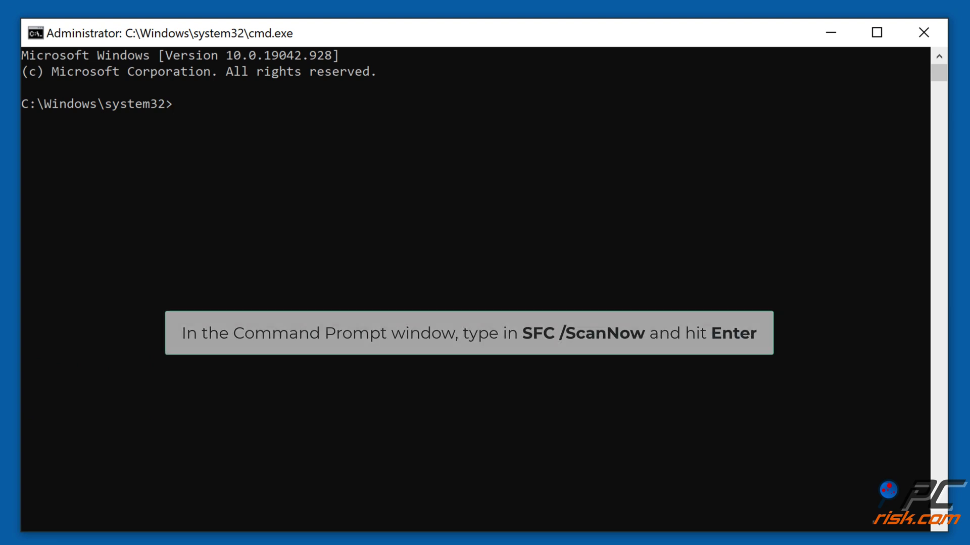
text(sfc)
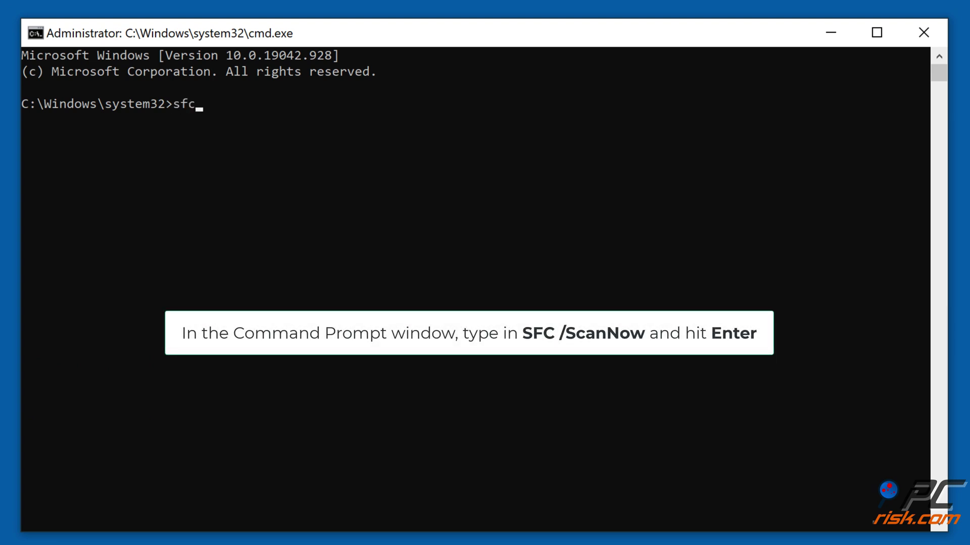
text( /scannow)
key(Return)
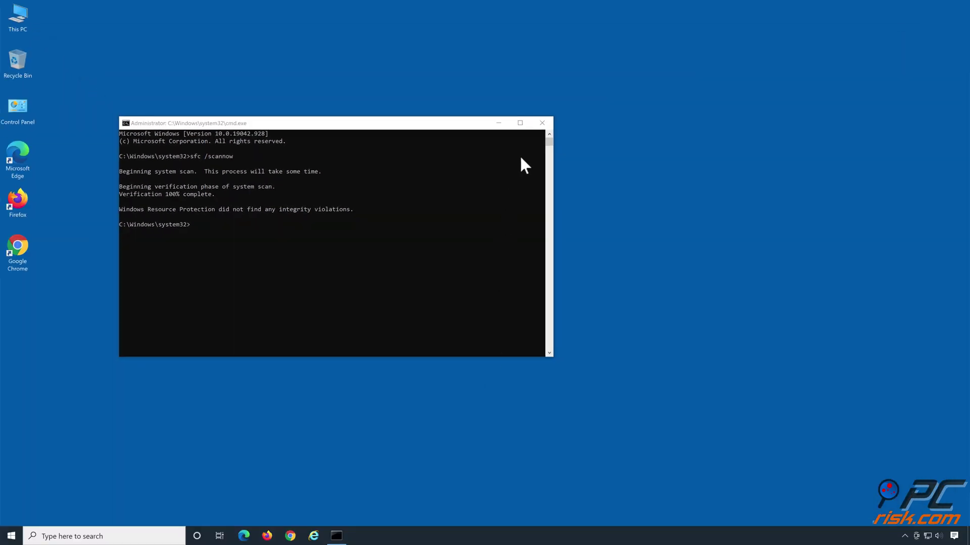
Close Command Prompt and choose Restart from the Start menu's power options.
click(542, 122)
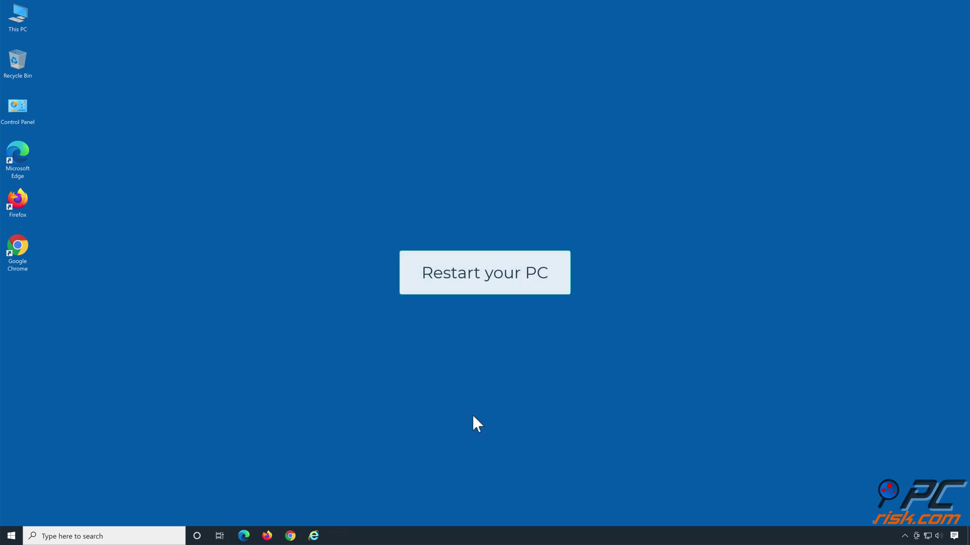
click(11, 534)
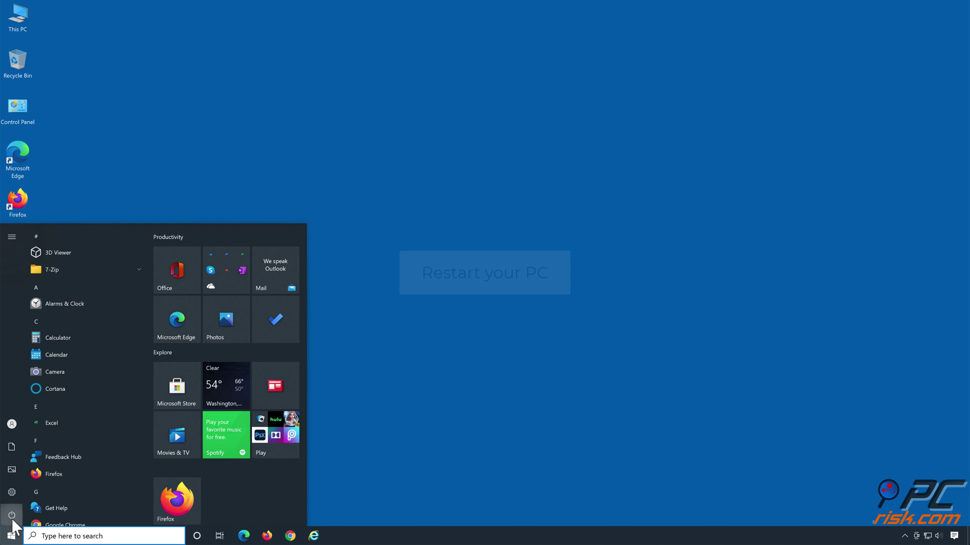
click(11, 516)
click(29, 492)
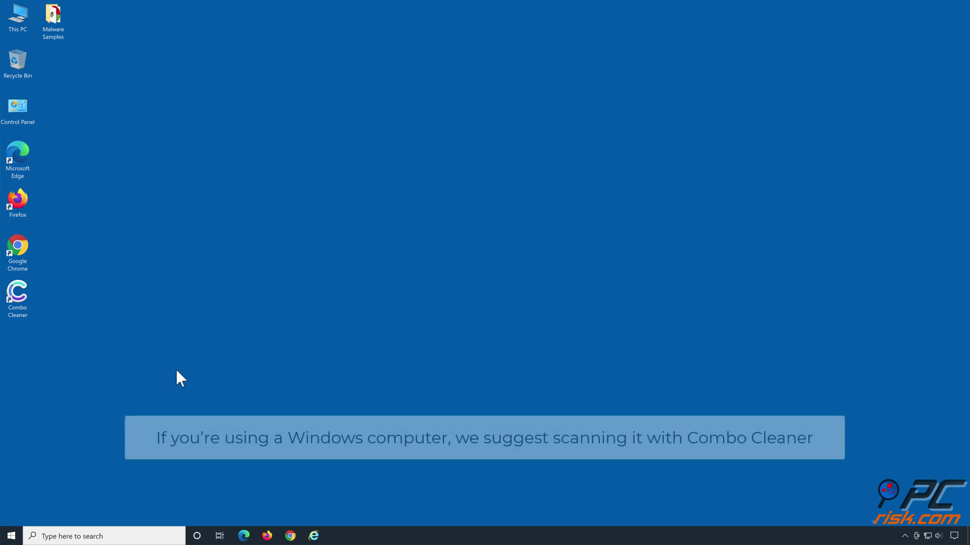
Launch Combo Cleaner, scan, quarantine the 21 threats, and switch on real-time Anti-malware.
double_click(21, 302)
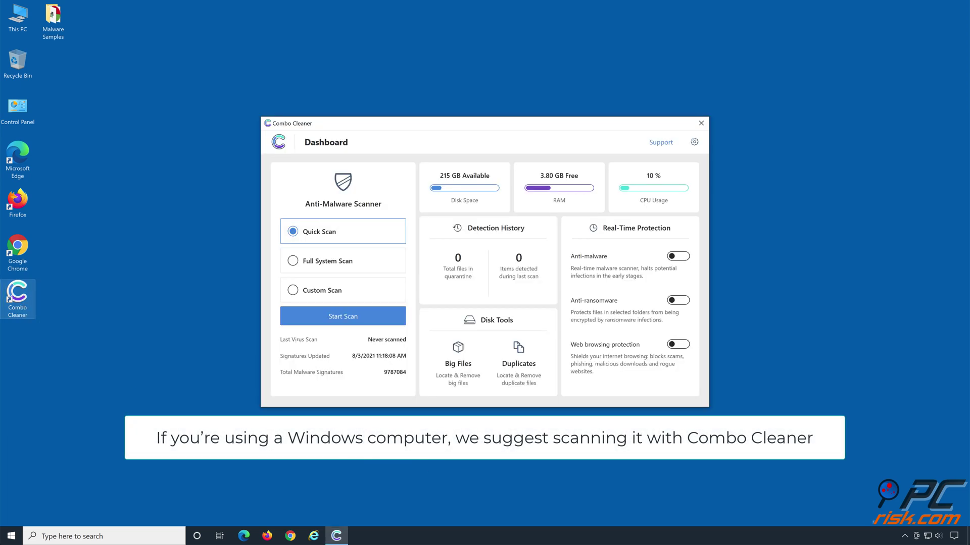
click(343, 319)
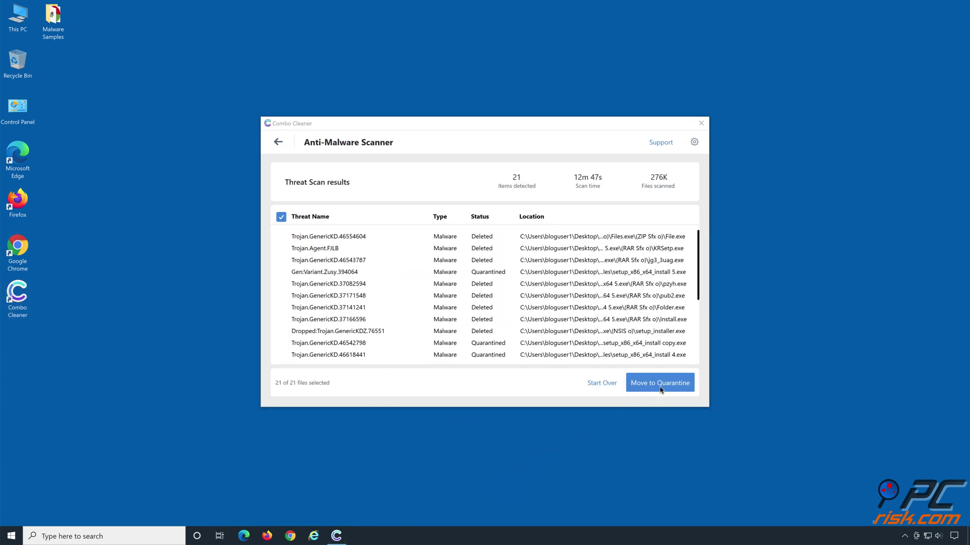
click(660, 388)
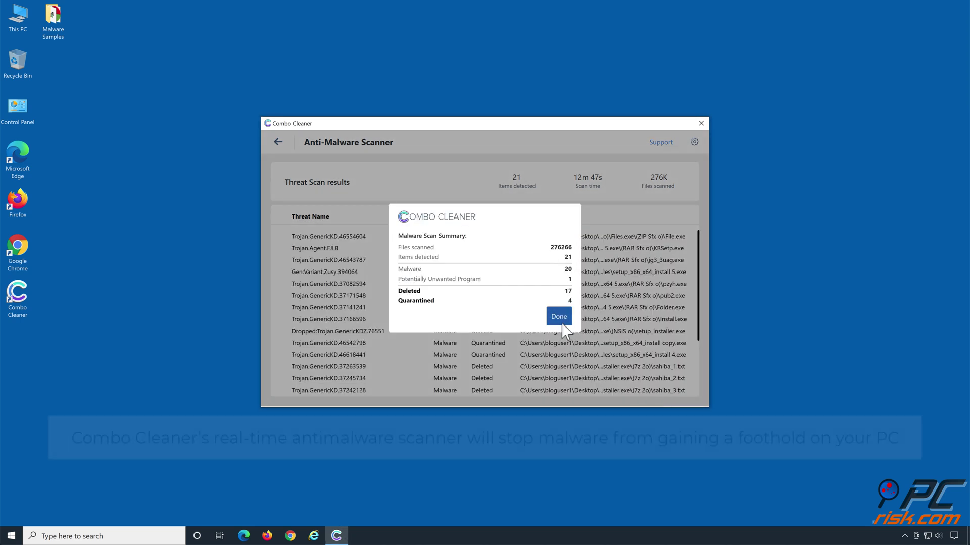
click(562, 323)
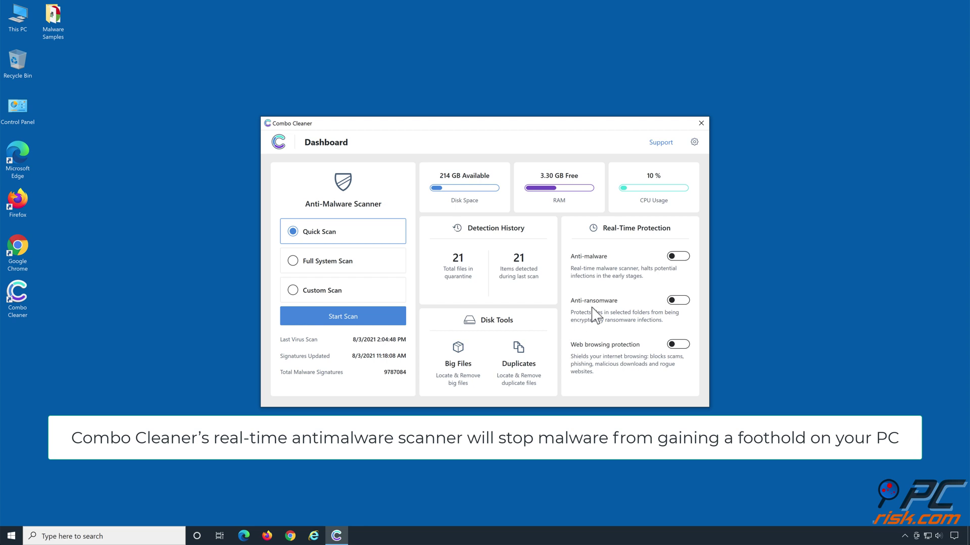
click(677, 261)
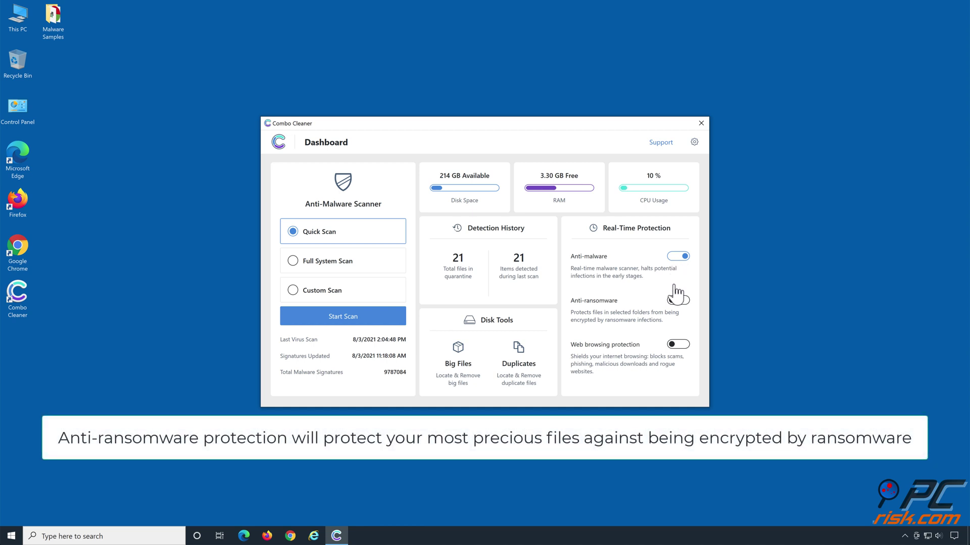
Enable anti-ransomware and add the Documents library folder as a protected folder.
click(677, 302)
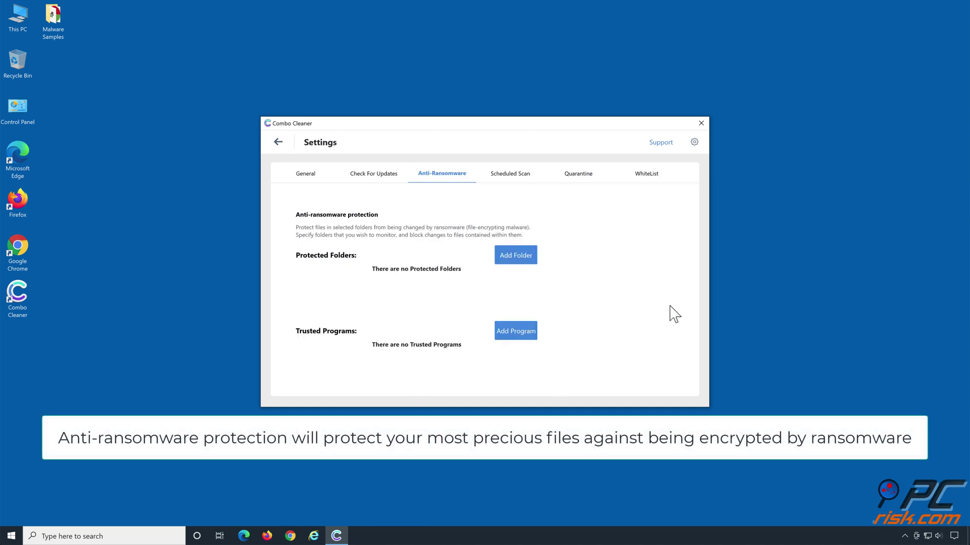
click(516, 255)
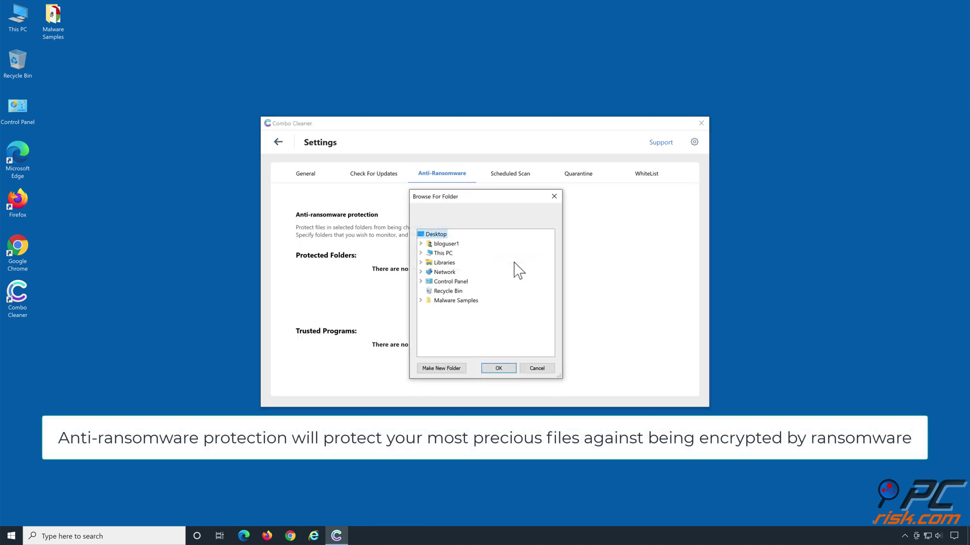
click(420, 262)
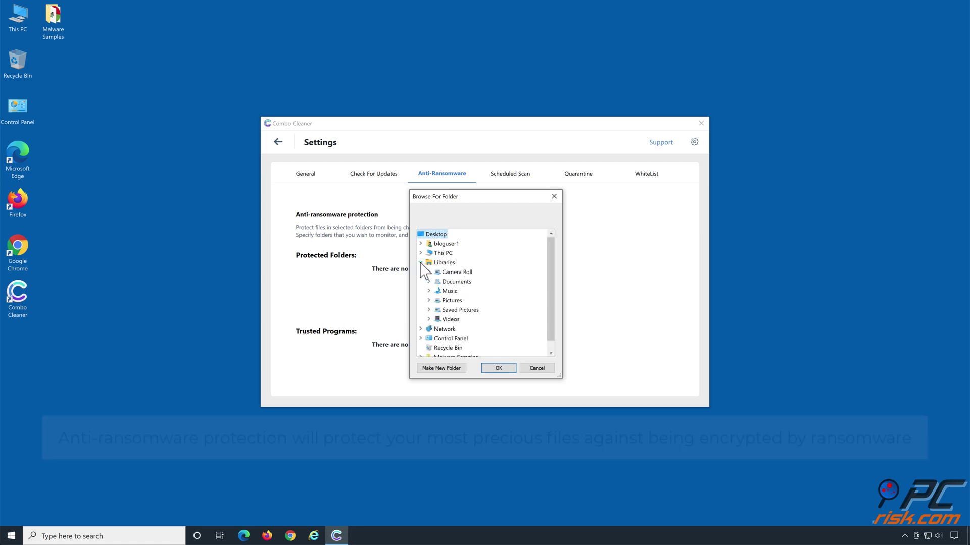
double_click(457, 283)
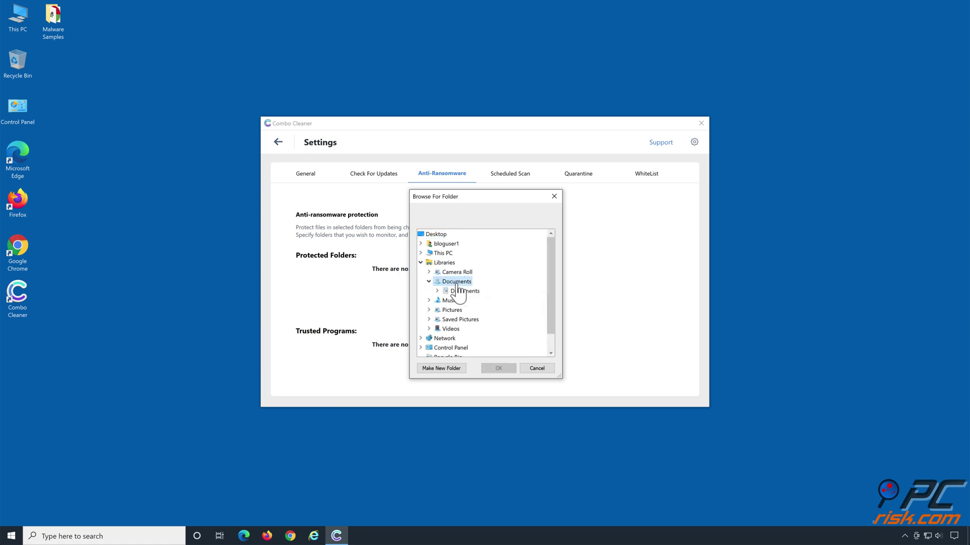
key(Down)
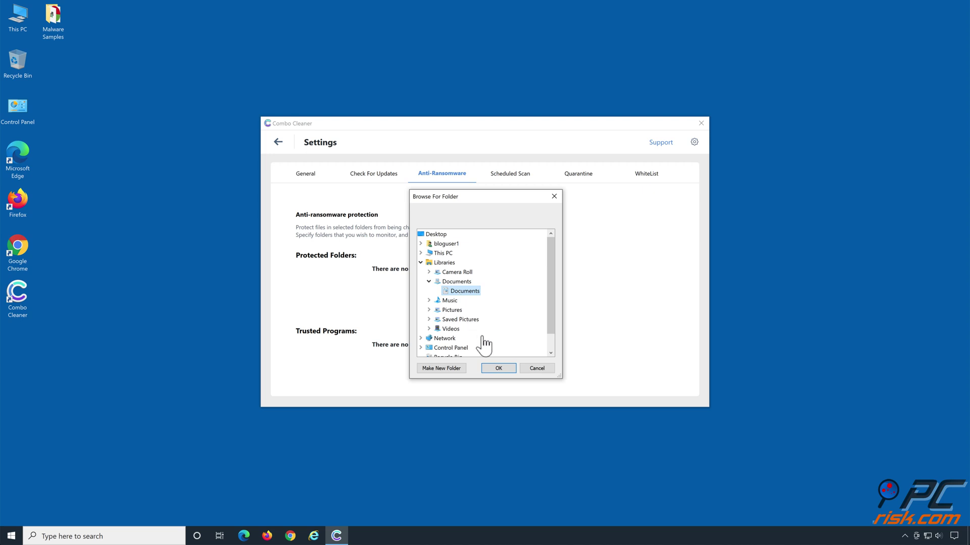
click(498, 369)
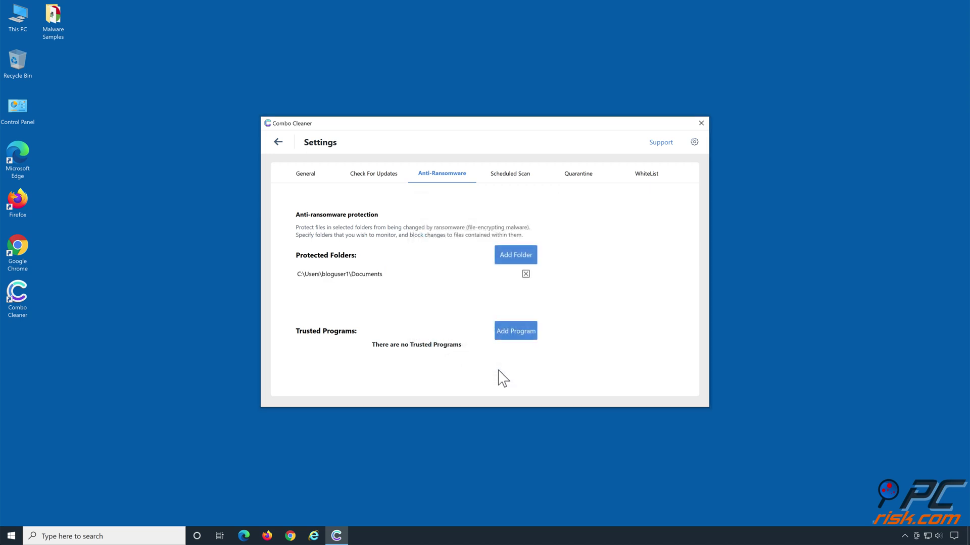
Return to the Dashboard and switch on Web browsing protection.
click(279, 143)
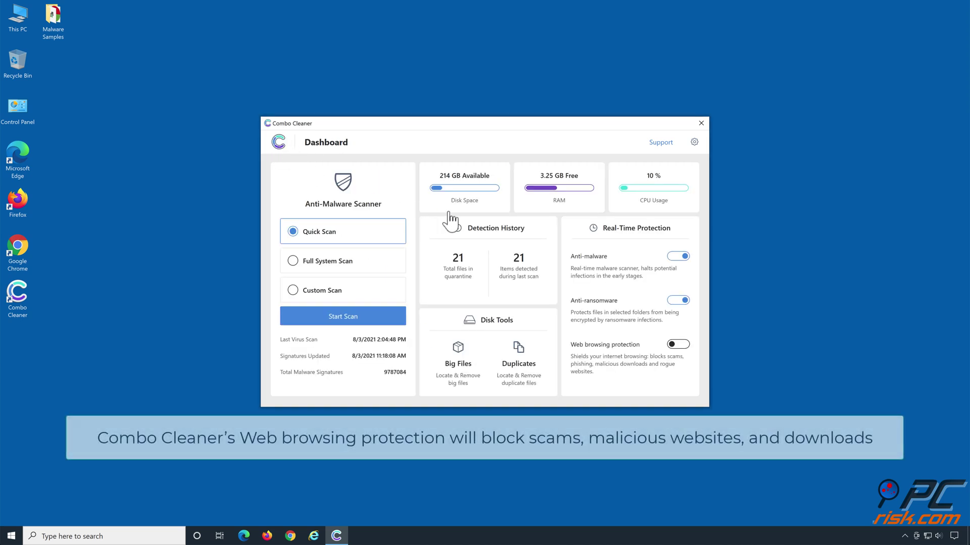
click(679, 359)
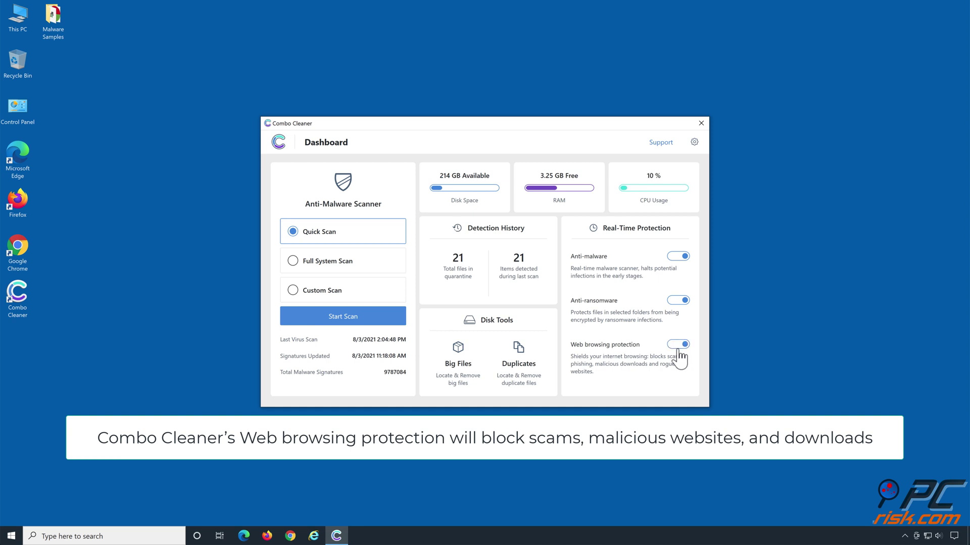